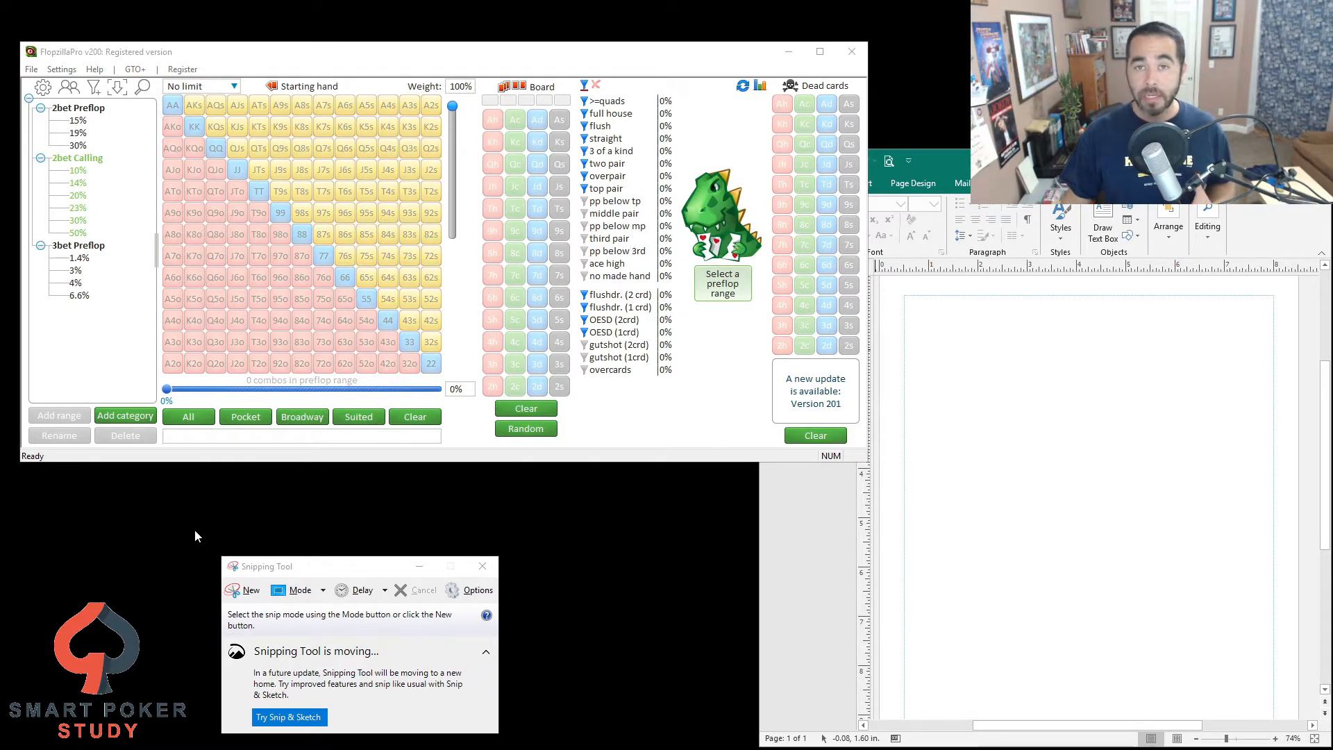
Step: Paint a freehand selection of hands across the starting-hand grid and clear the whole range
mouse_move(299, 149)
left_mouse_down()
mouse_move(215, 169)
mouse_move(399, 184)
mouse_move(321, 215)
left_mouse_up()
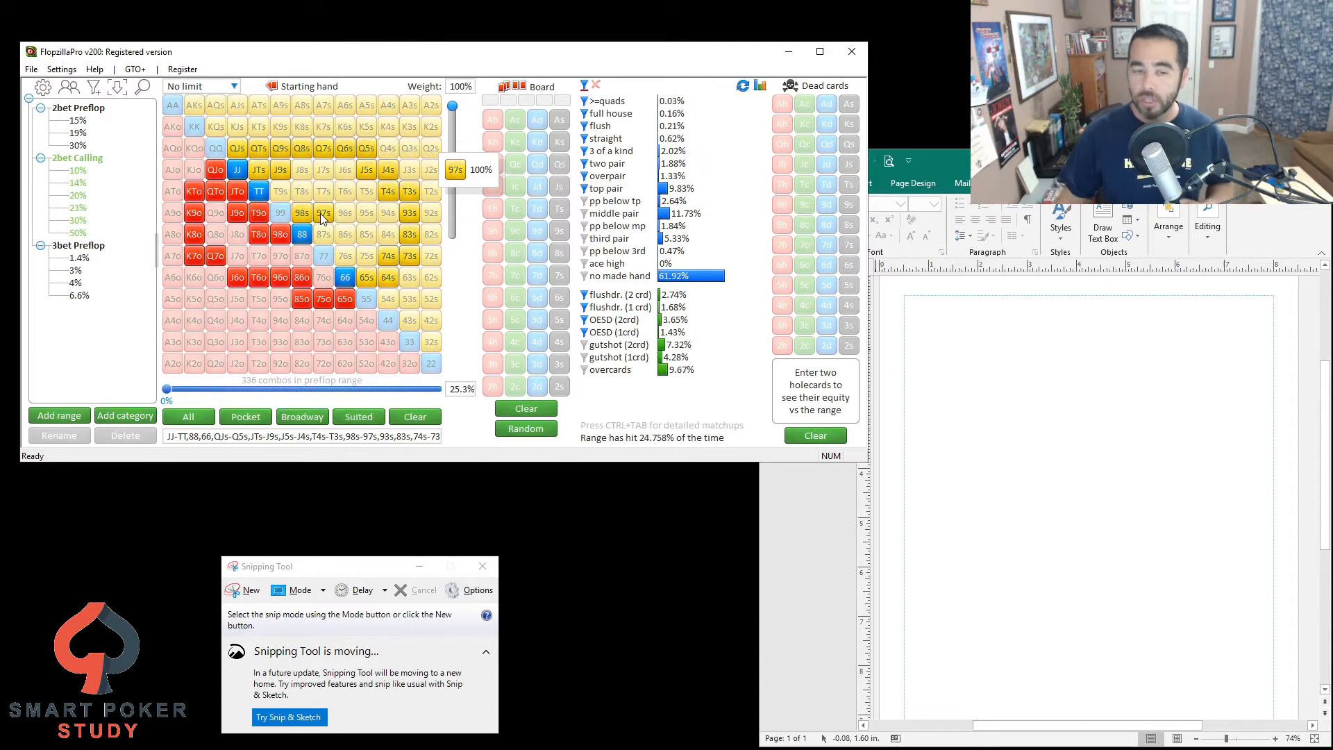
left_click(427, 422)
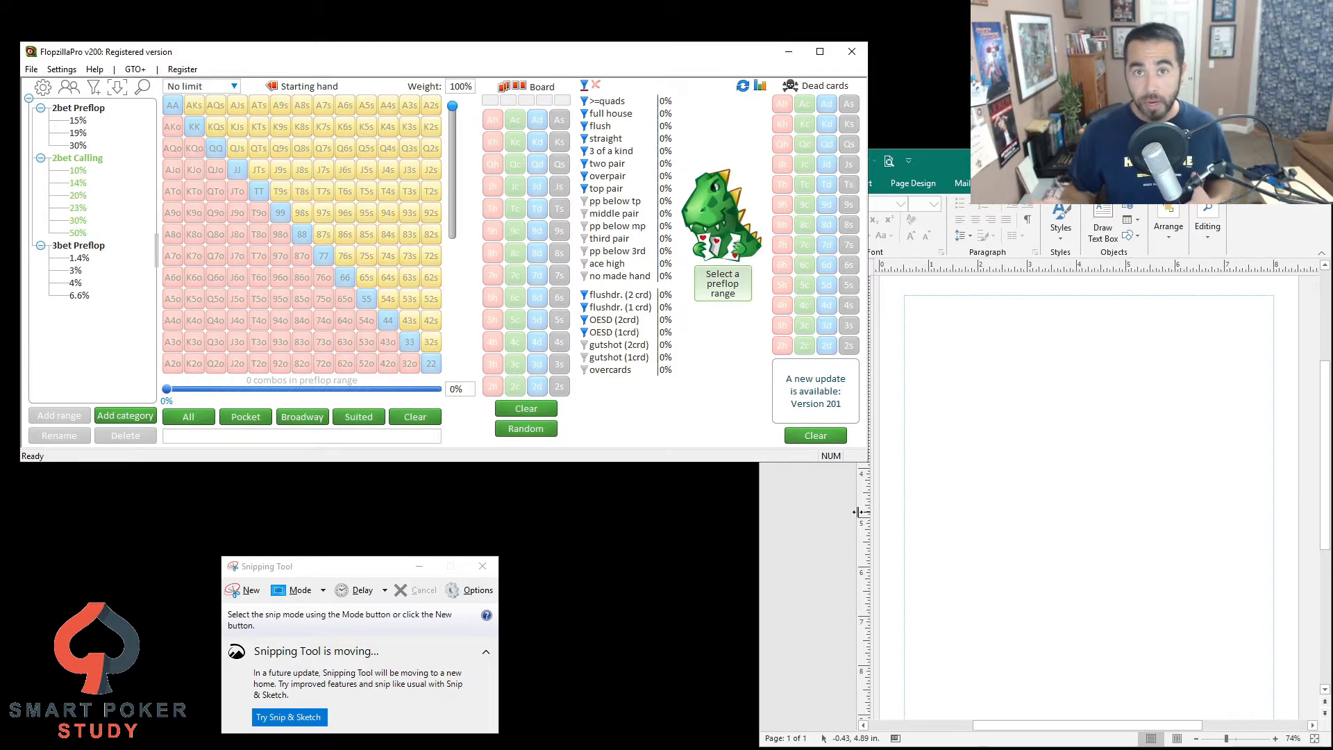
Step: Load the 1.4% 3bet Preflop range, capture the starting-hand grid with Snipping Tool, and copy the snip
left_click(77, 258)
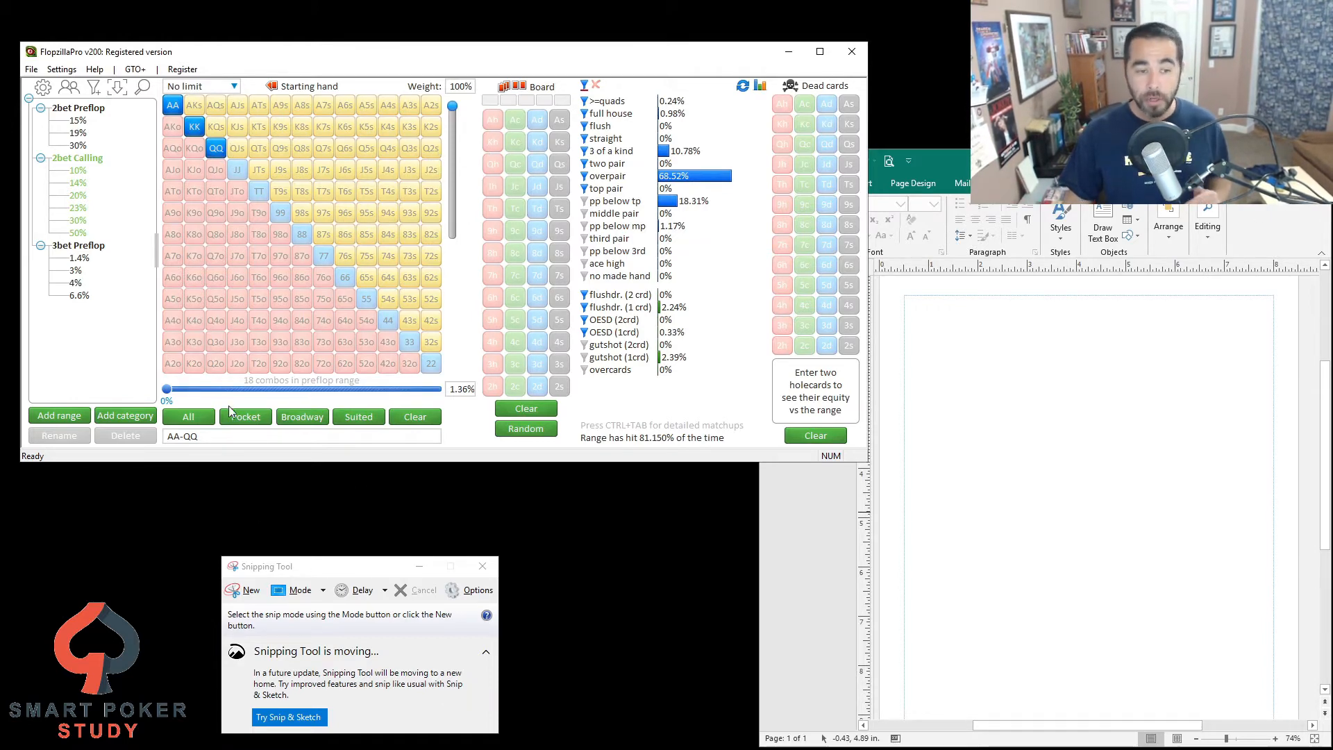
left_click(244, 590)
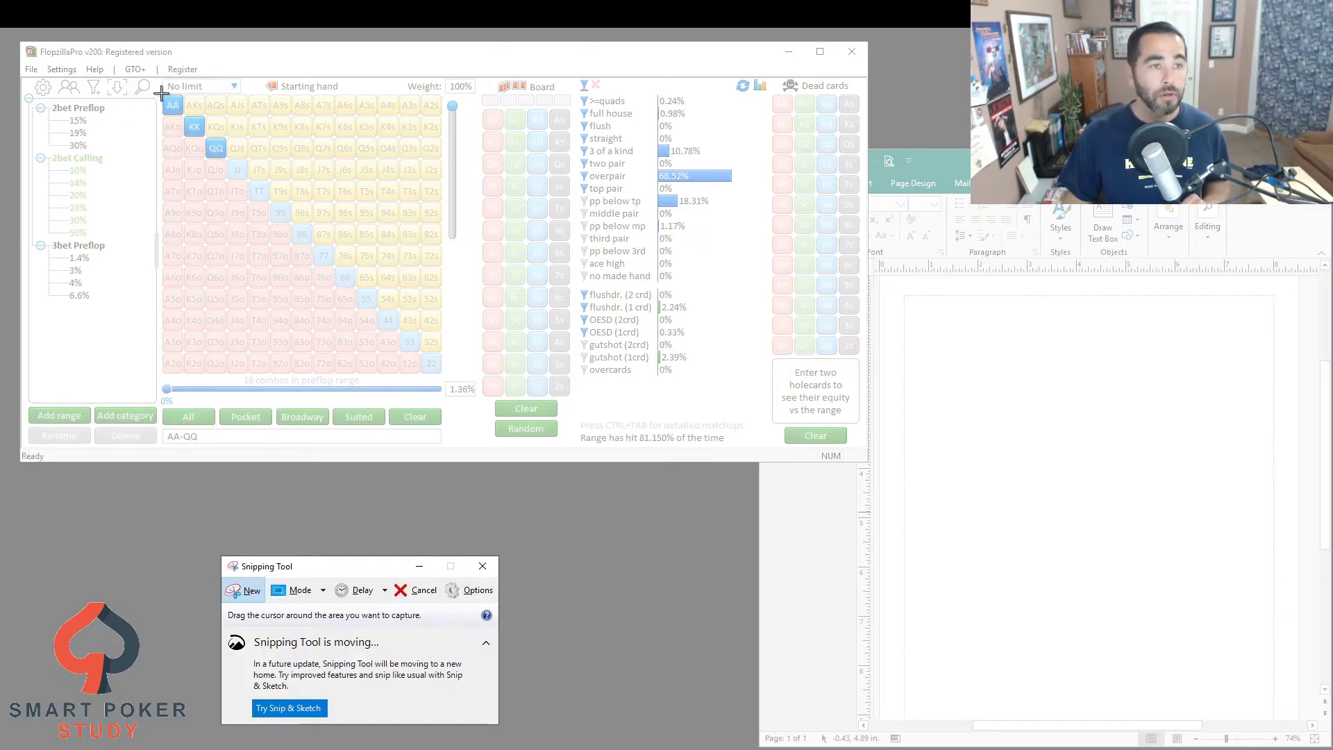
left_click_drag(162, 96, 445, 380)
right_click(365, 286)
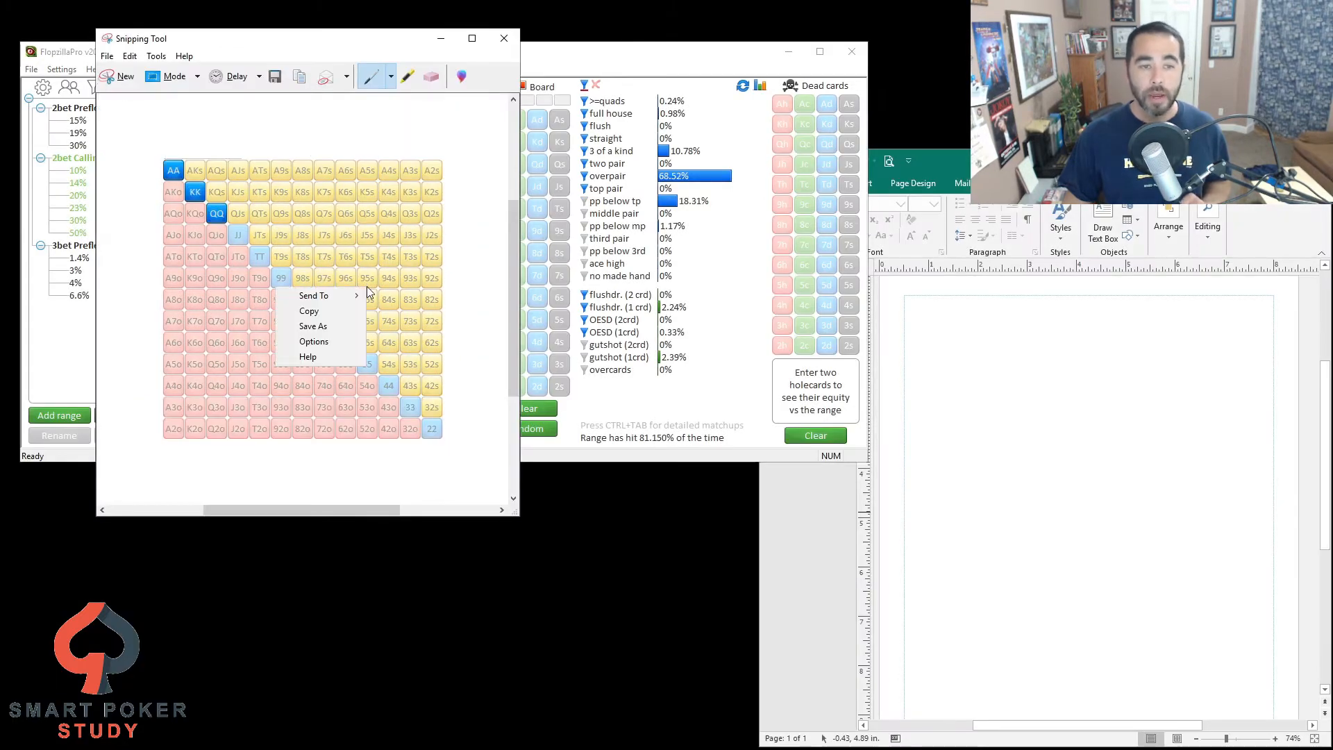
left_click(334, 311)
Step: Paste the chart into the Publisher page, align it to the top-left margin corner, and shrink it to about 3.16 × 3.16 in
left_click(1012, 379)
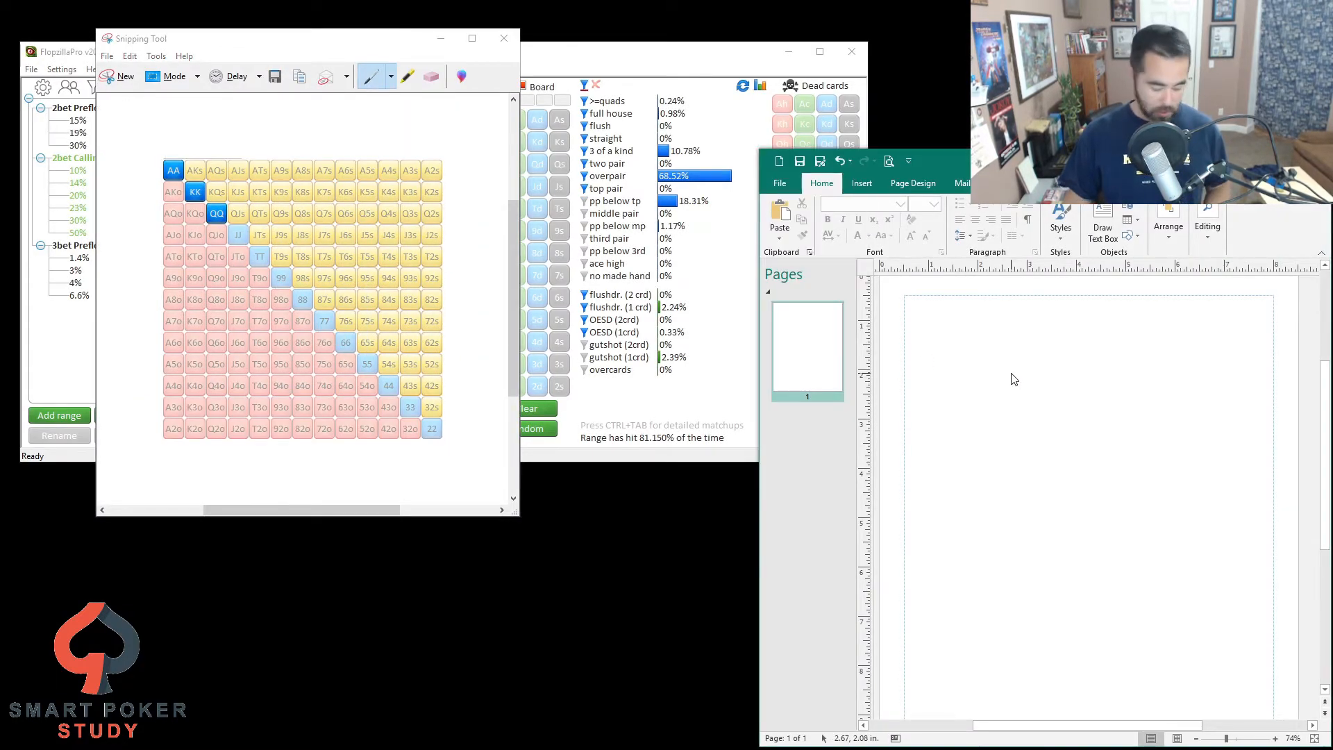
key("ctrl+v")
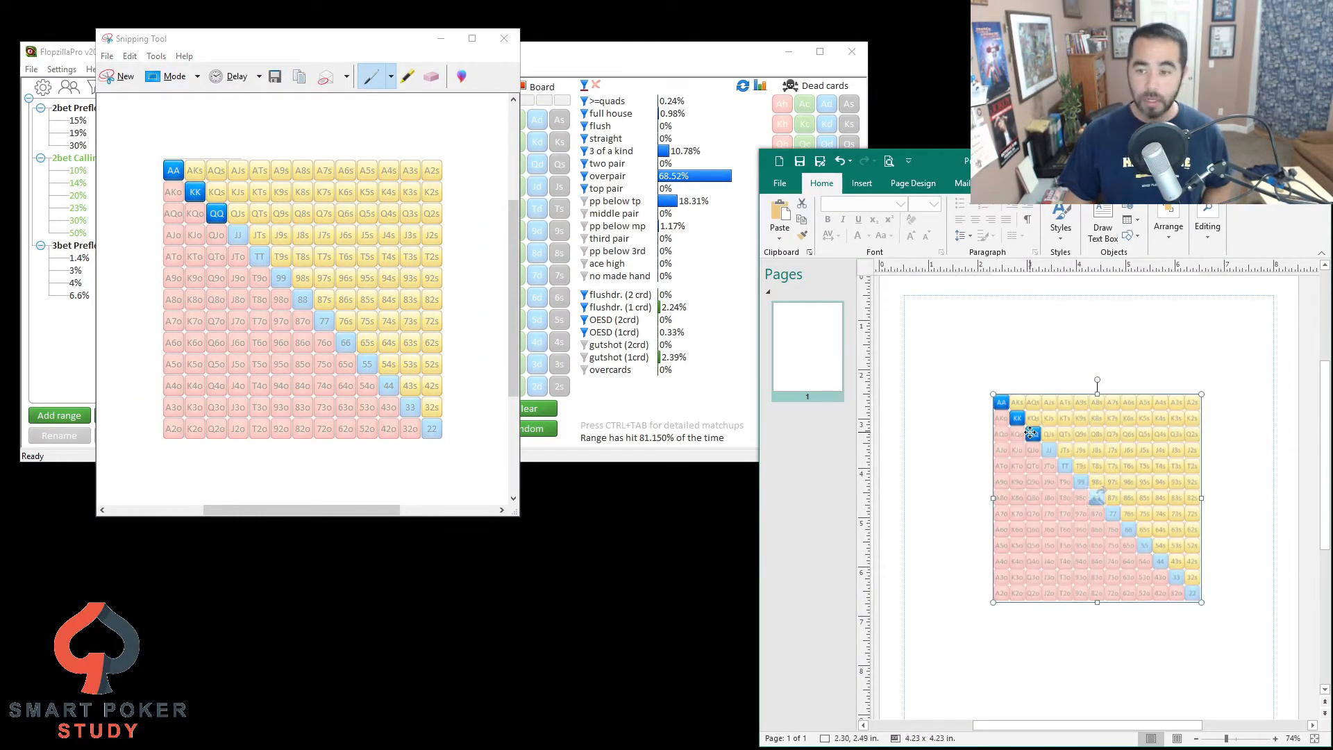
left_click_drag(1026, 432, 936, 334)
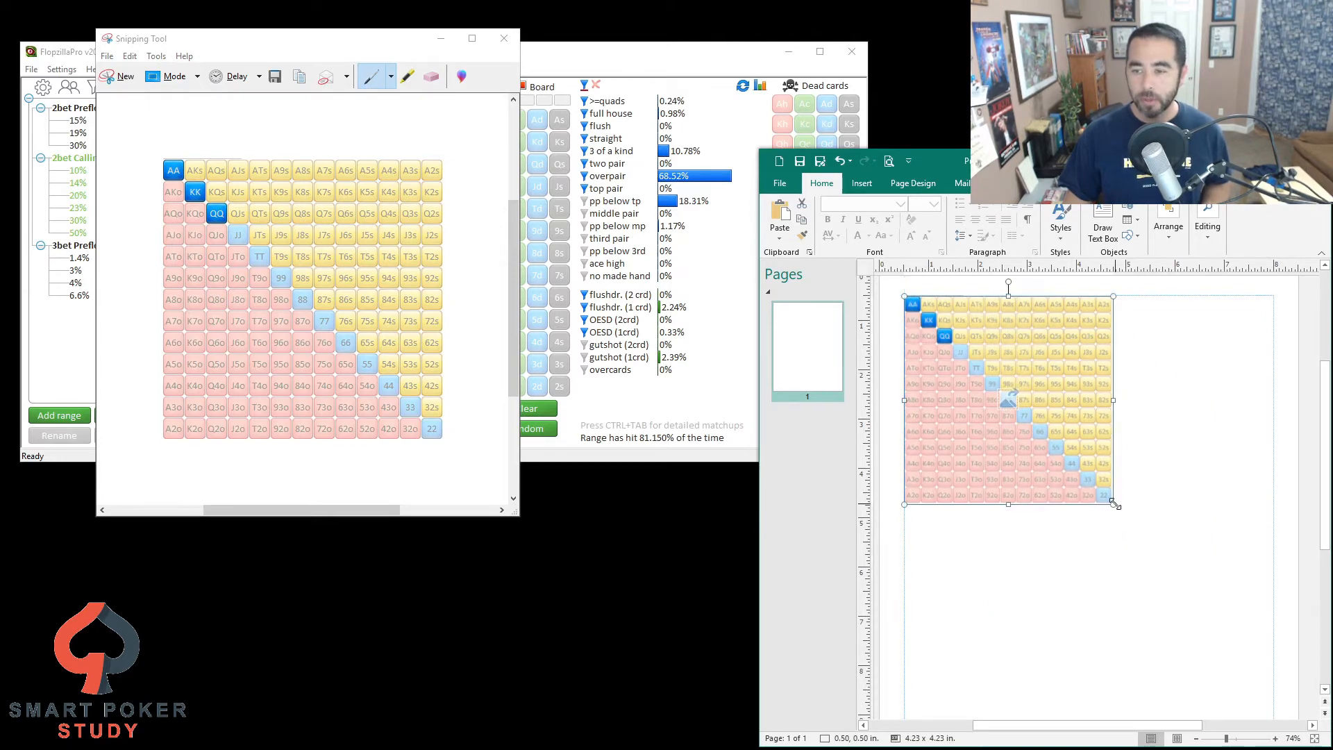
left_click_drag(1113, 504, 1060, 451)
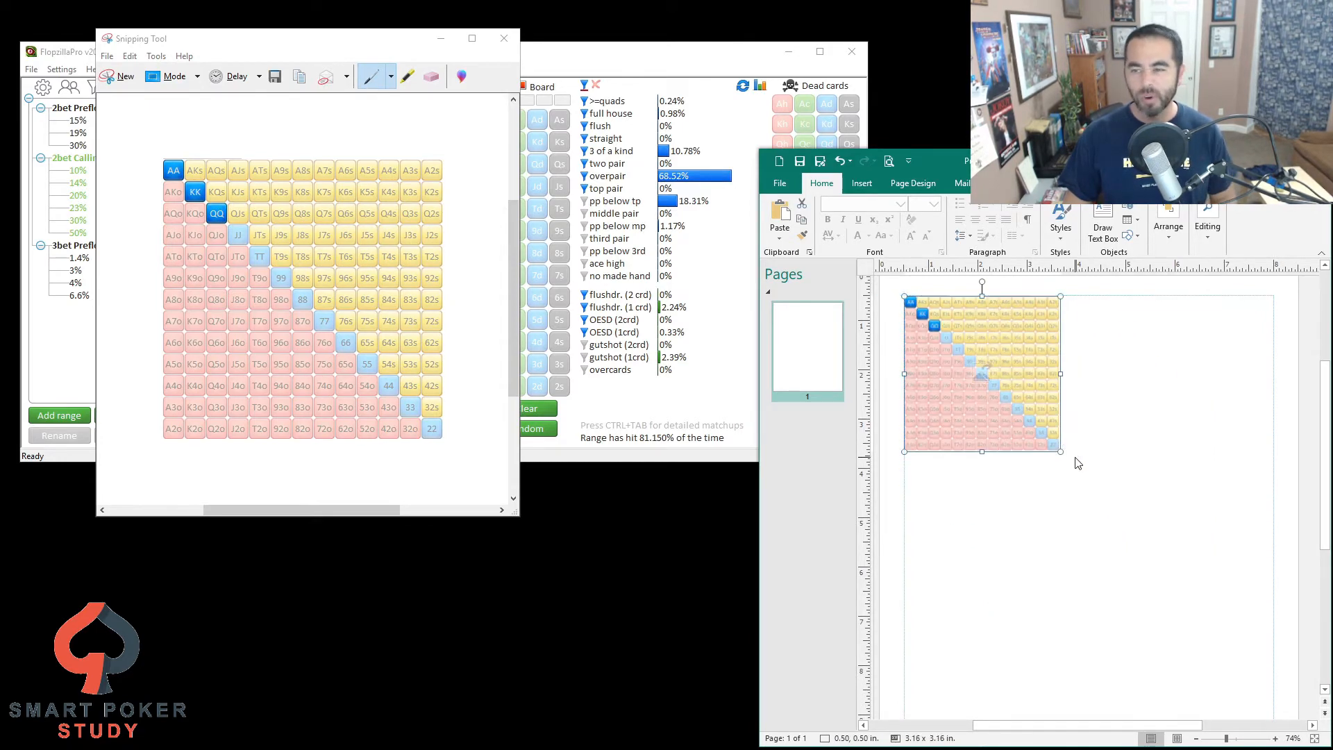
Step: Add a text box reading 3% at 26 pt and place it over the lower-right part of the chart
left_click(1109, 222)
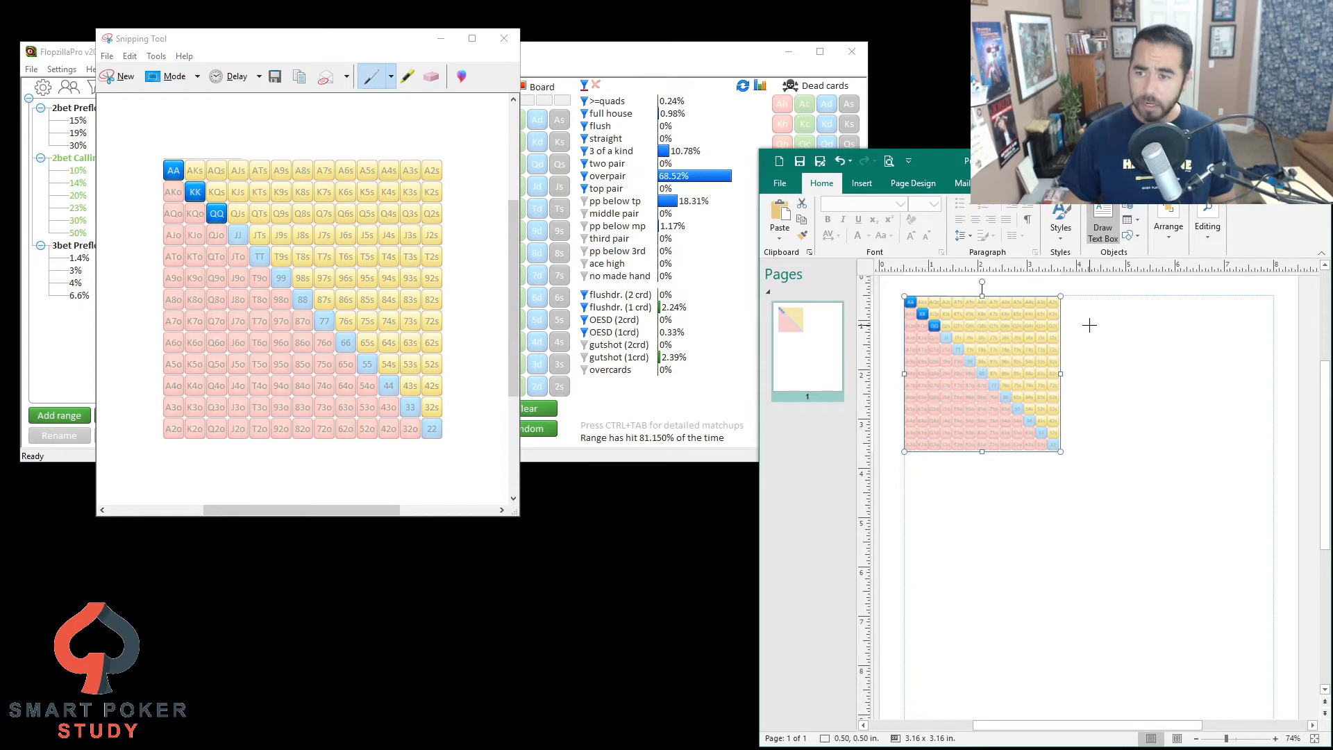
left_click_drag(1084, 320, 1158, 359)
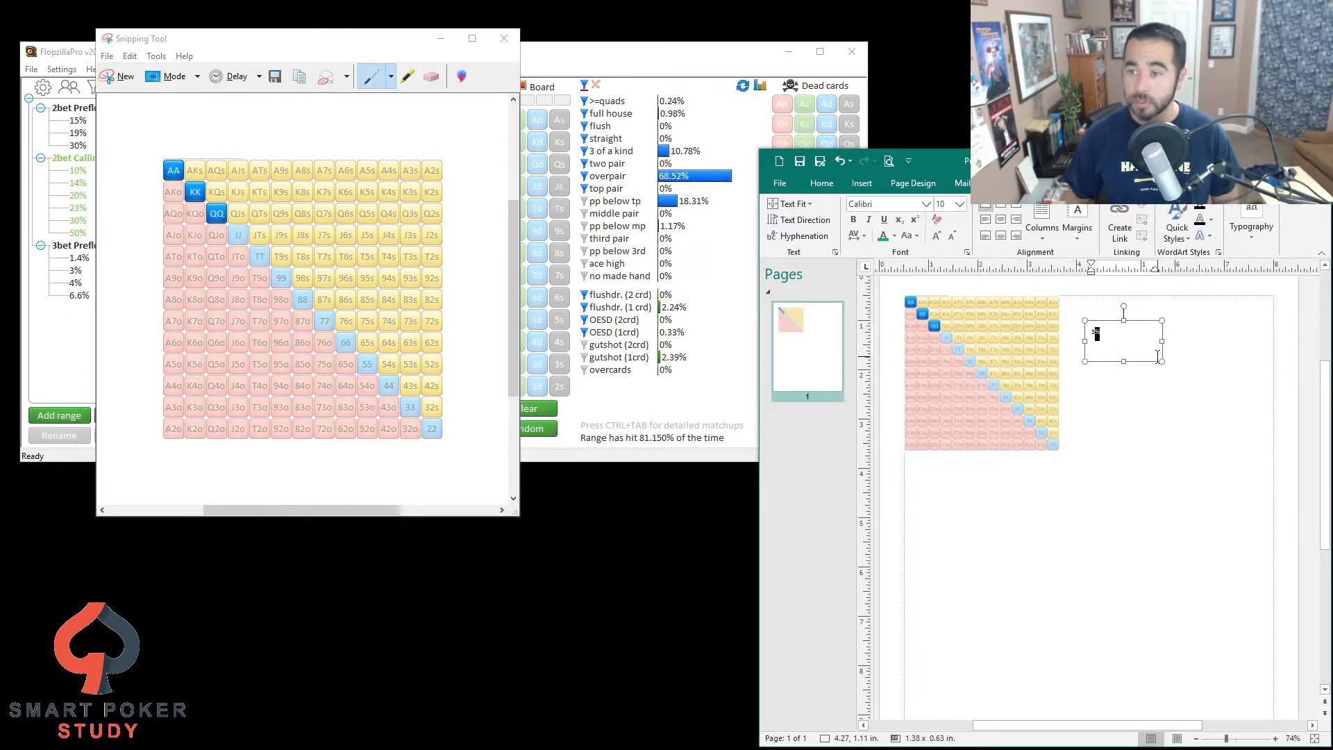
key("ctrl+a")
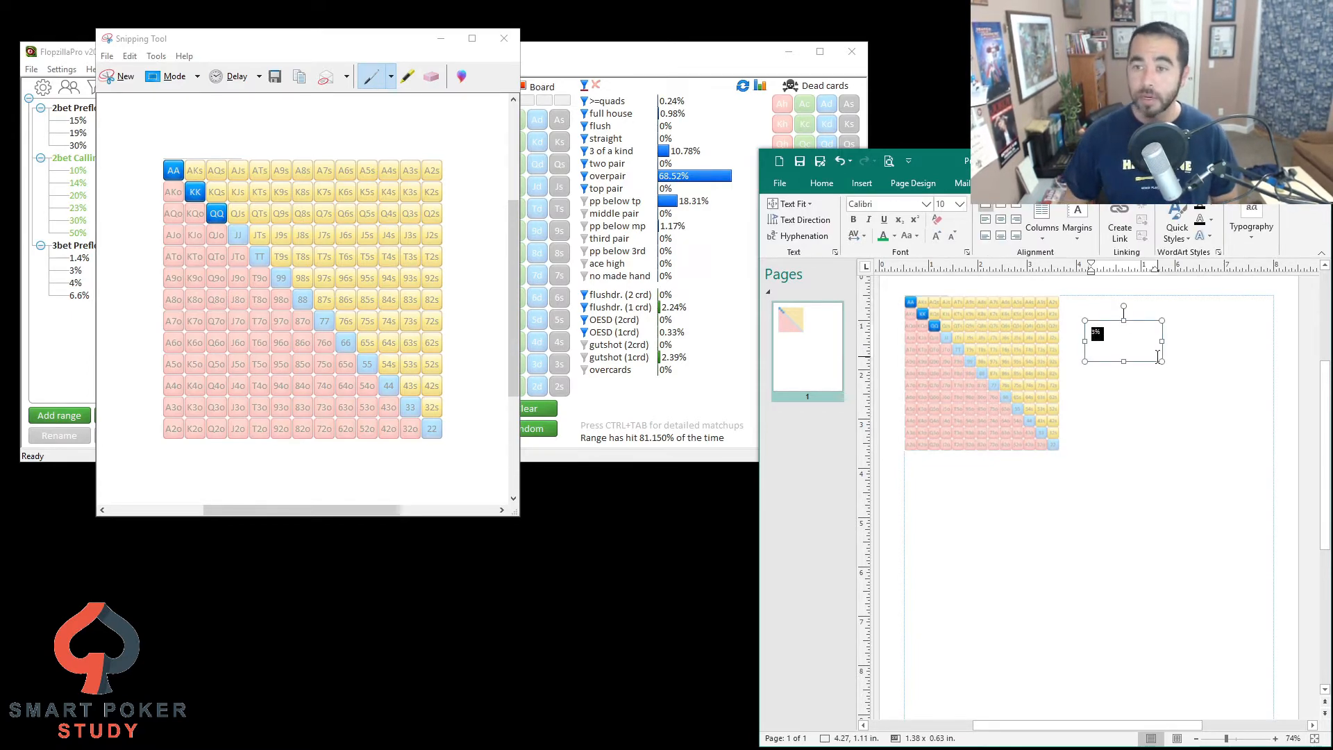
left_click(941, 237)
left_click(941, 236)
left_click(941, 237)
left_click(942, 237)
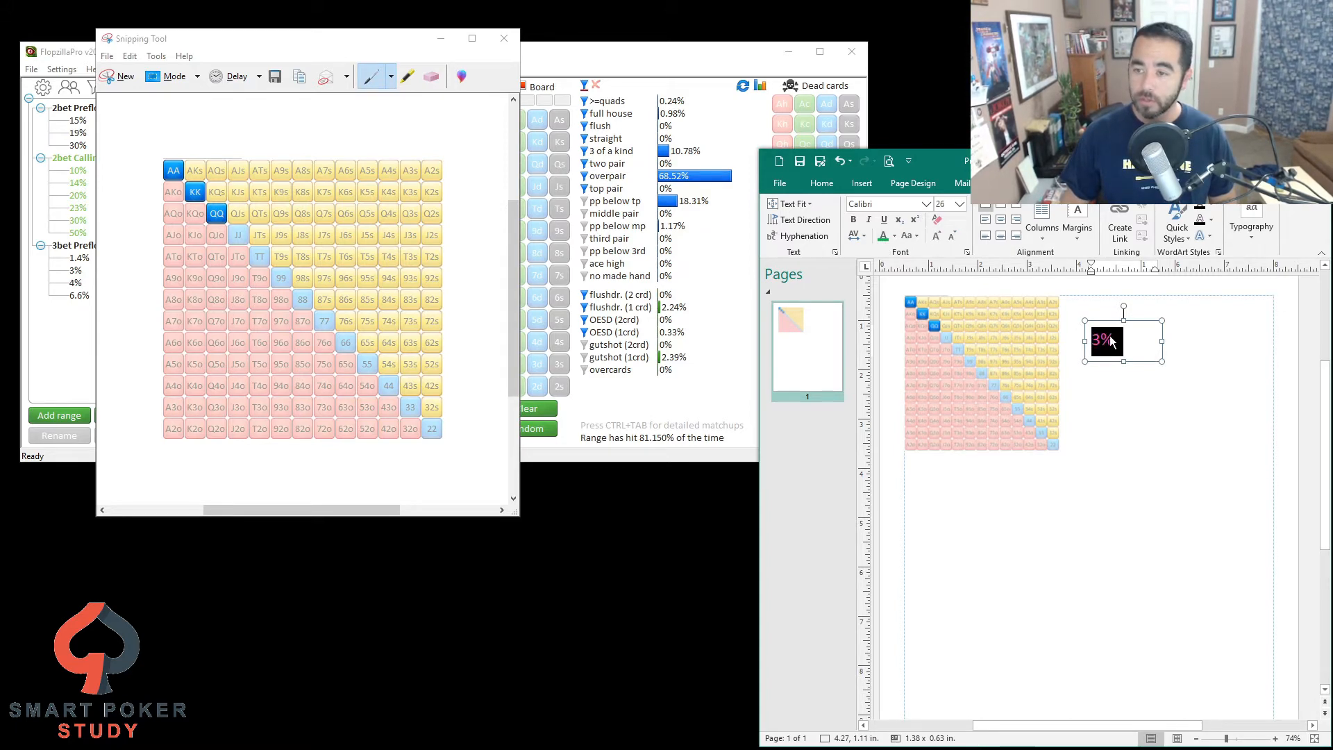
left_click_drag(1162, 341, 1048, 397)
left_click(1096, 439)
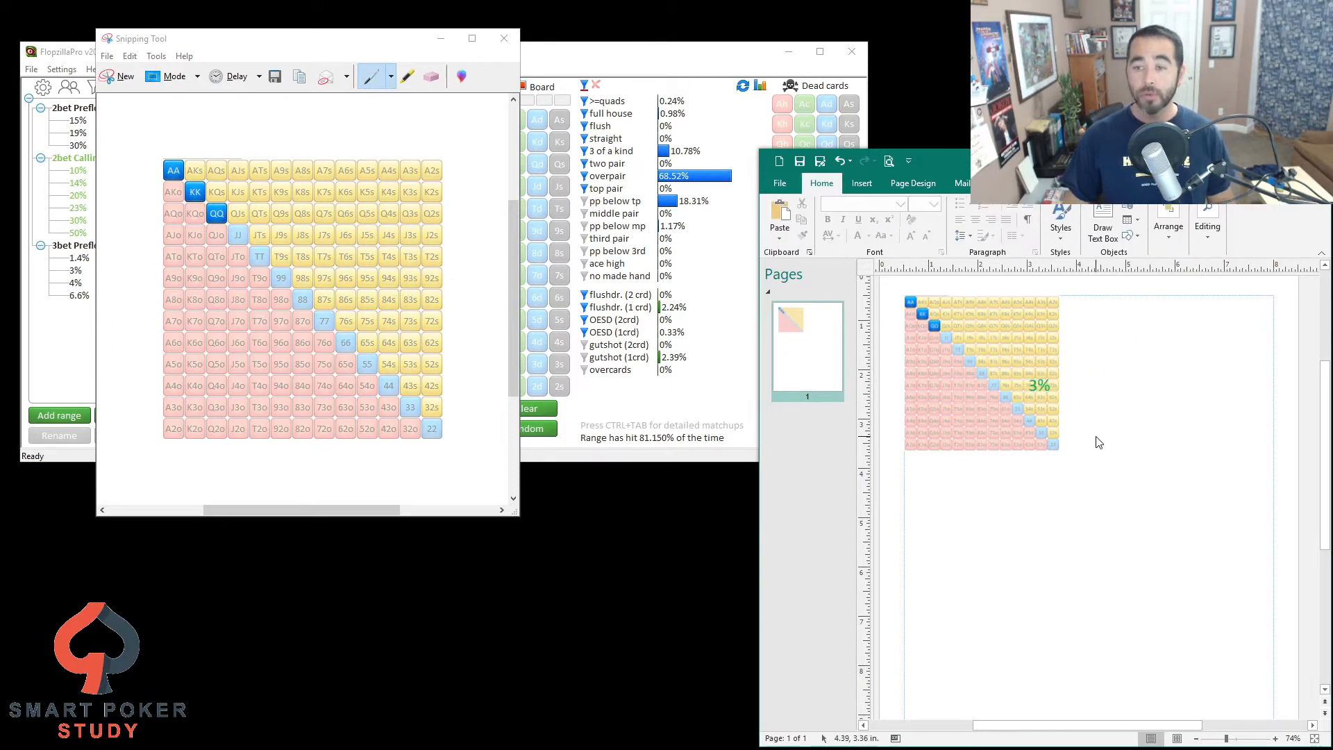
Step: Change the chart's label to 1.4% and widen its text box to about 1.01 in
left_click(1044, 382)
type("1")
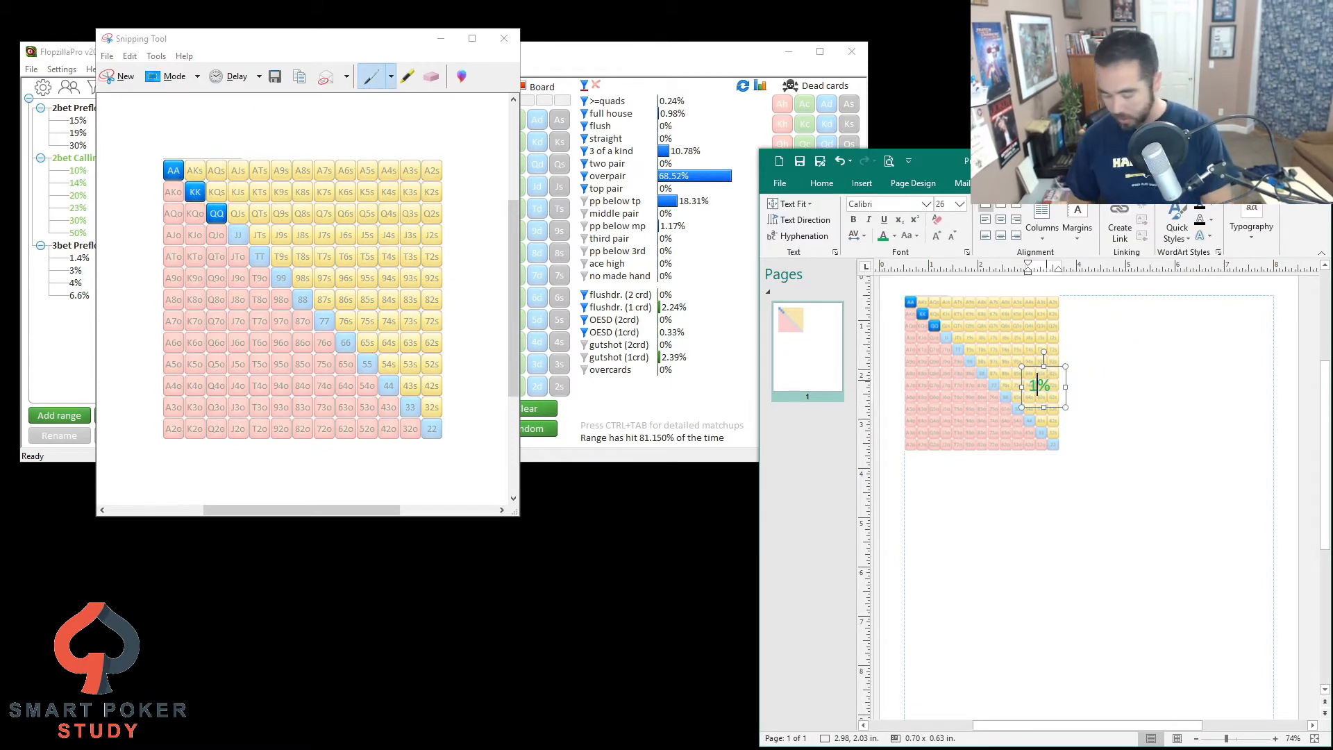
type(".4")
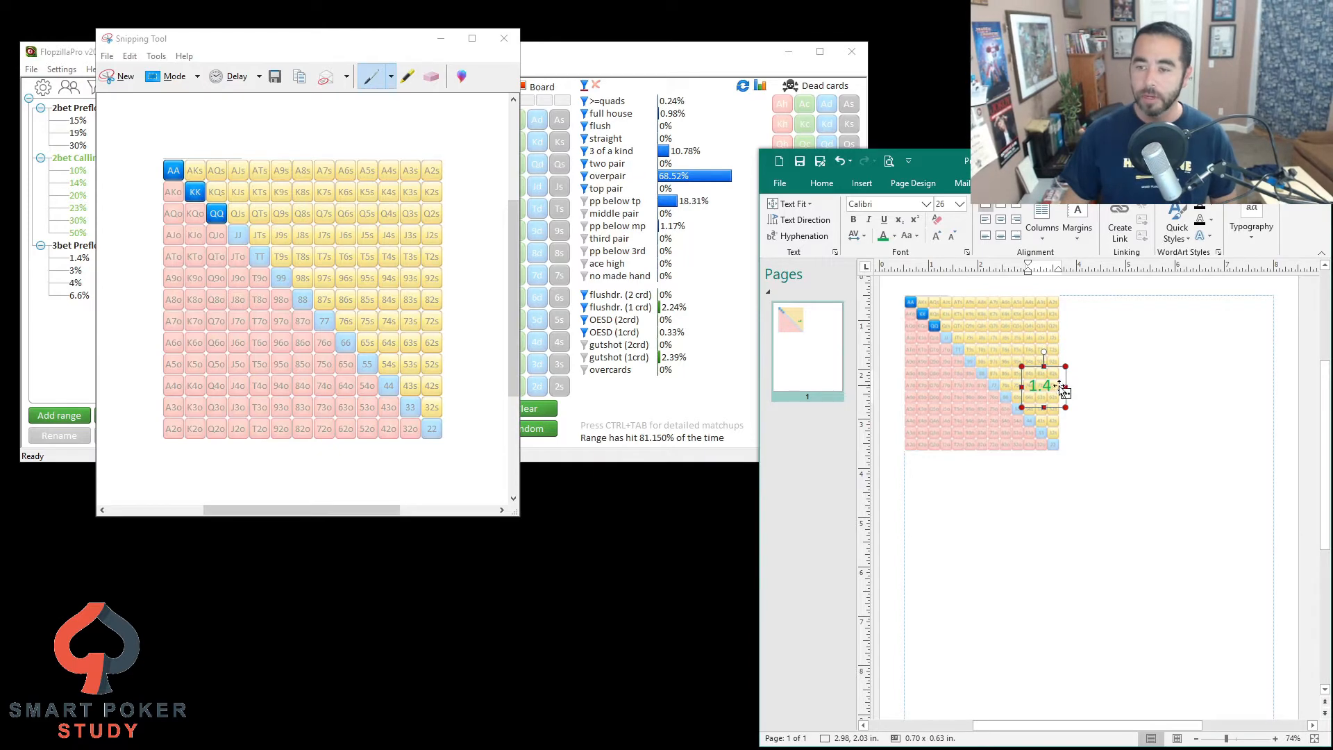
left_click_drag(1018, 386, 1006, 387)
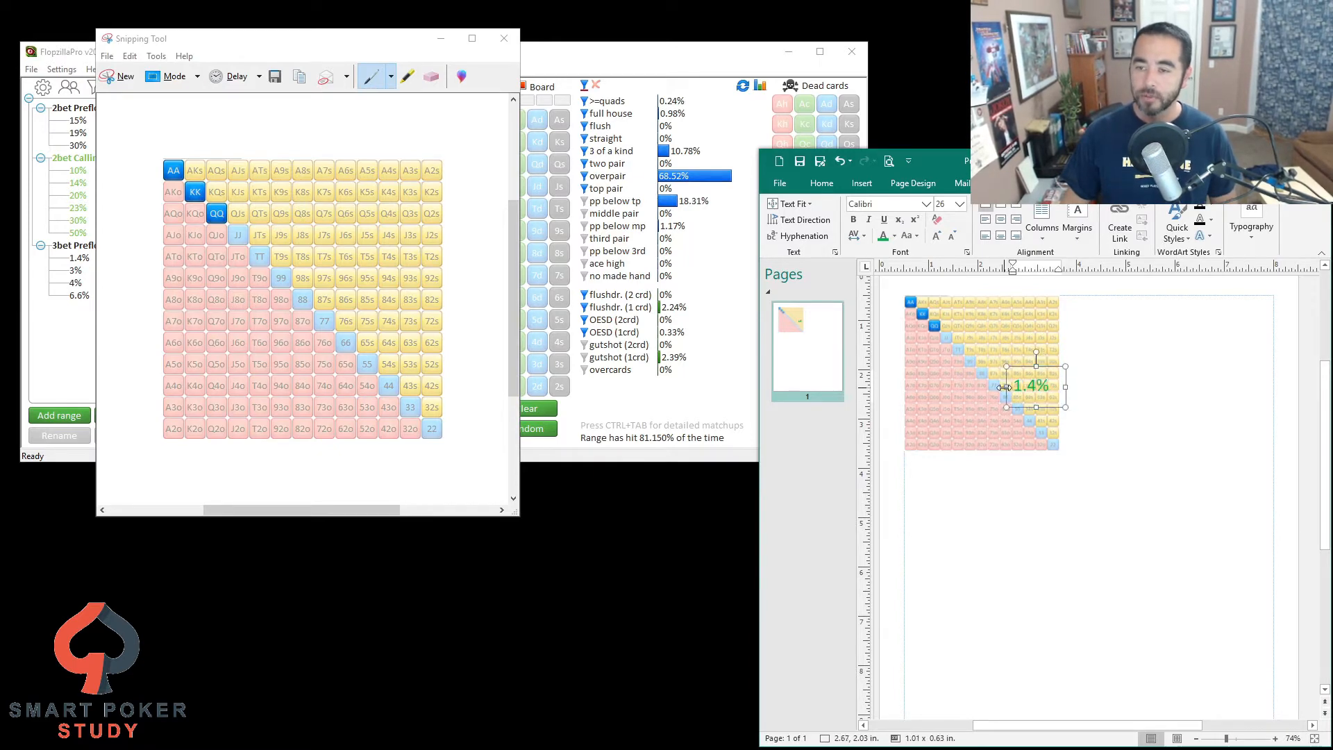
left_click(1117, 379)
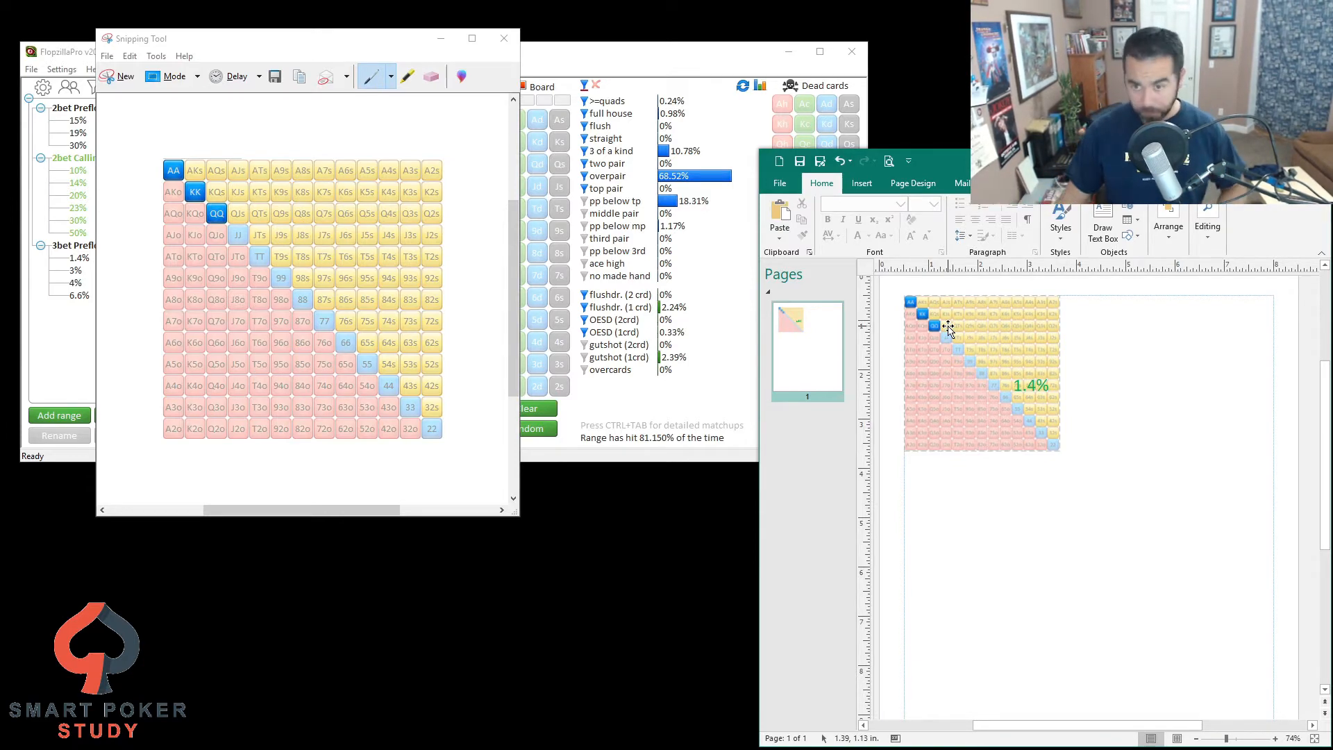
Step: Switch to FlopzillaPro, load the 3% 3bet Preflop range, and copy a Snipping Tool capture of its grid
left_click(613, 61)
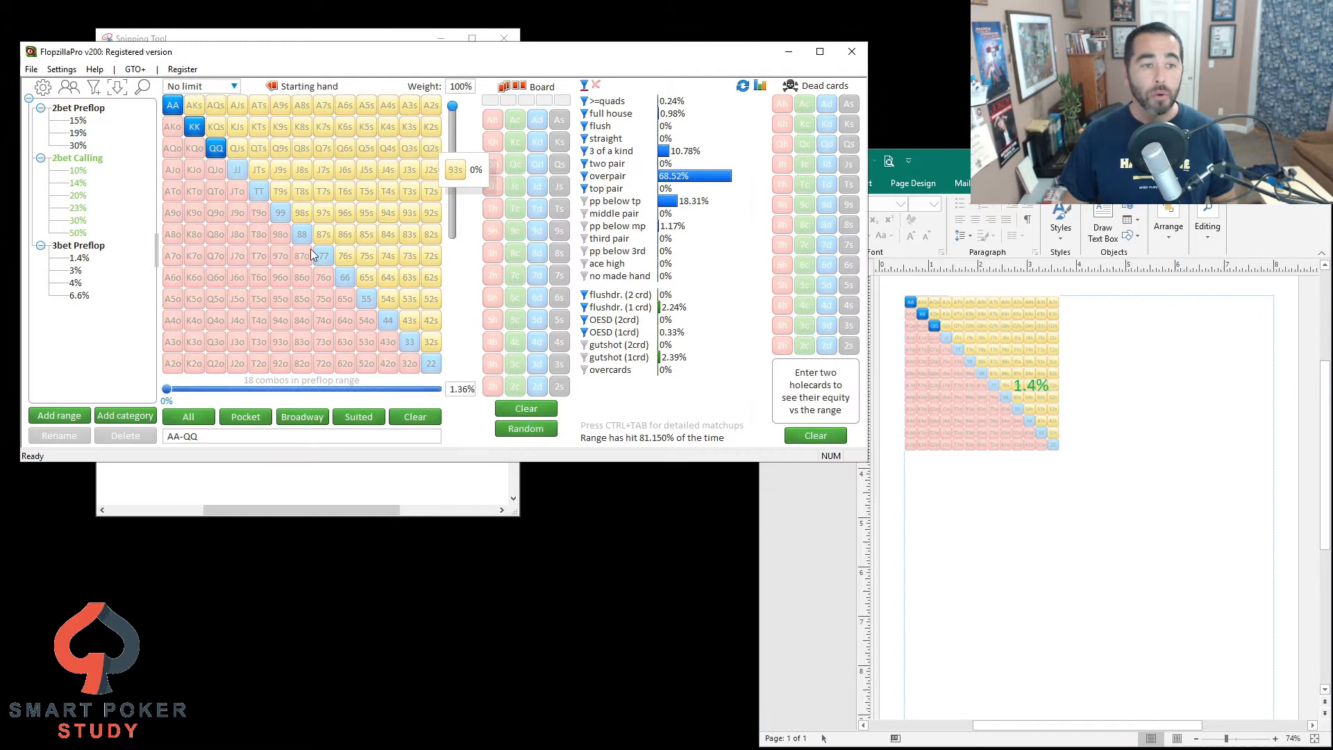
left_click(77, 270)
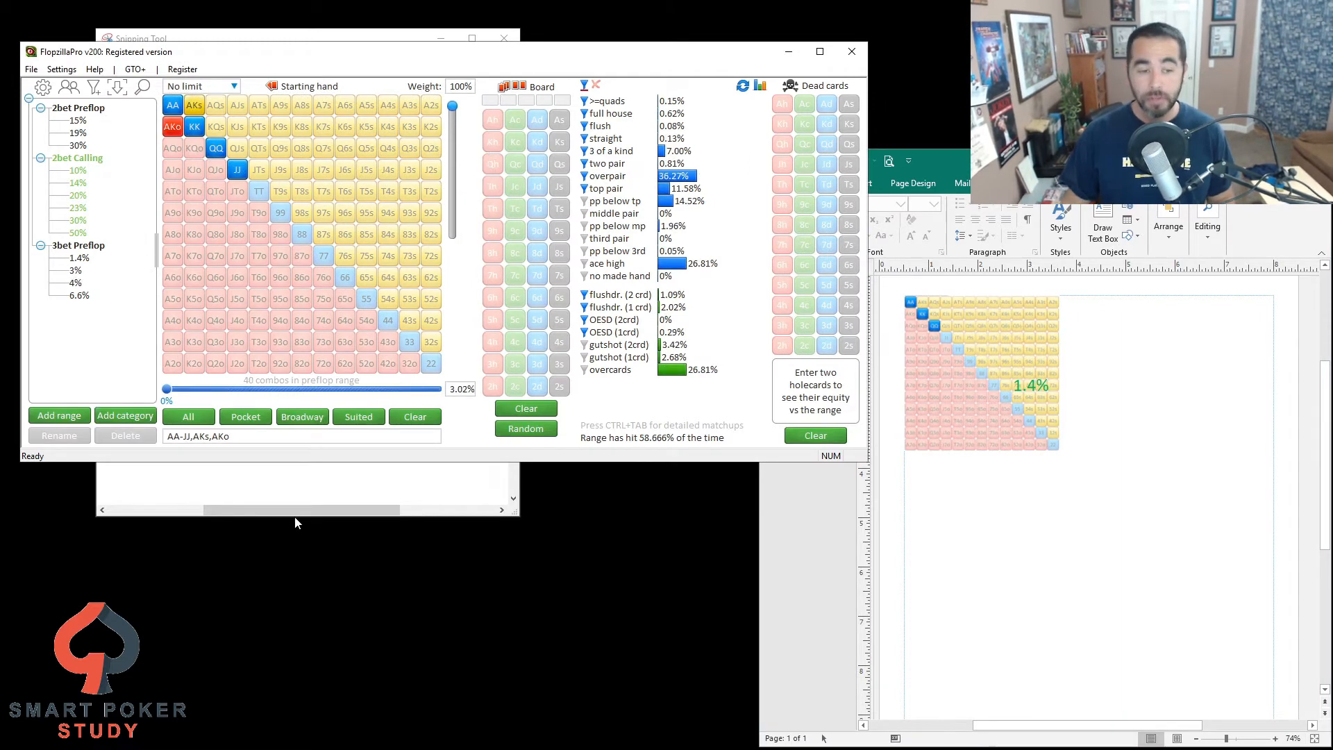
left_click(295, 518)
left_click(118, 75)
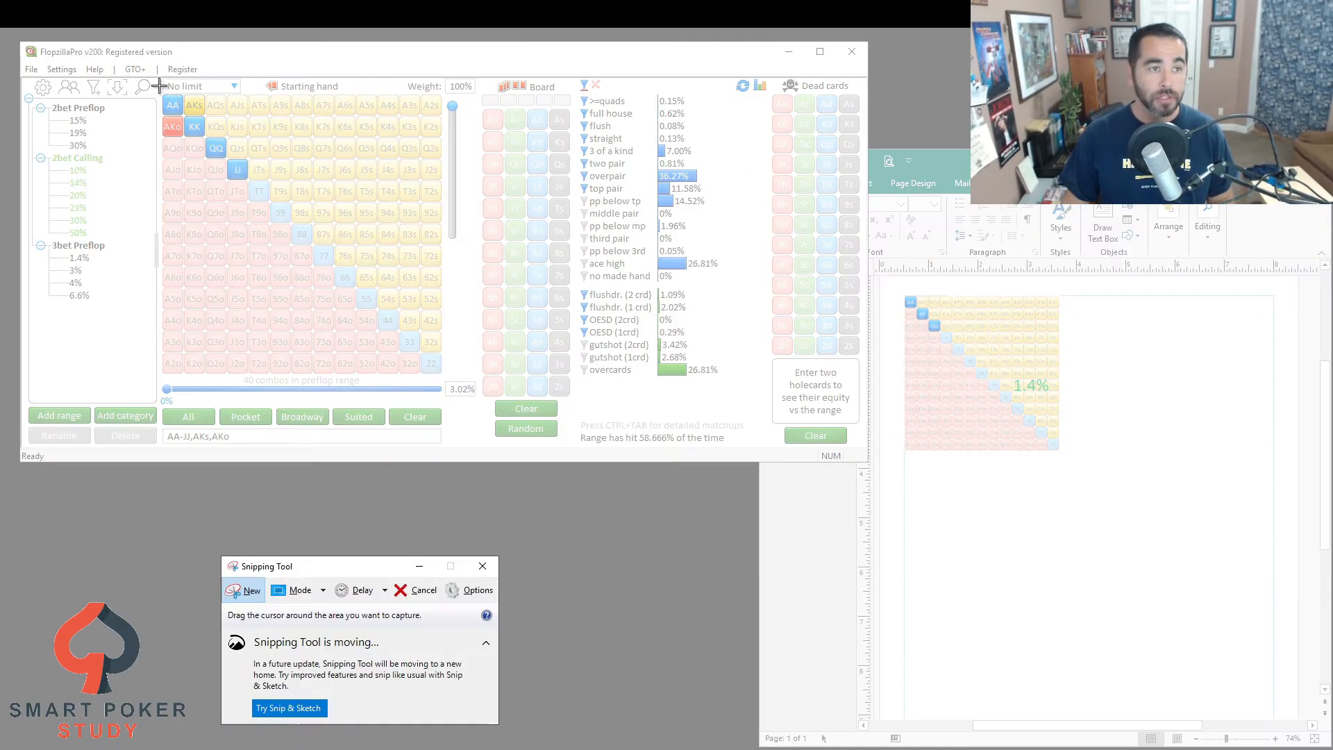
left_click_drag(161, 94, 450, 383)
right_click(409, 344)
left_click(389, 355)
Step: Paste the 3% chart into the Publisher page, align it to the top-right margin corner, and shrink it to match the first chart
left_click(969, 520)
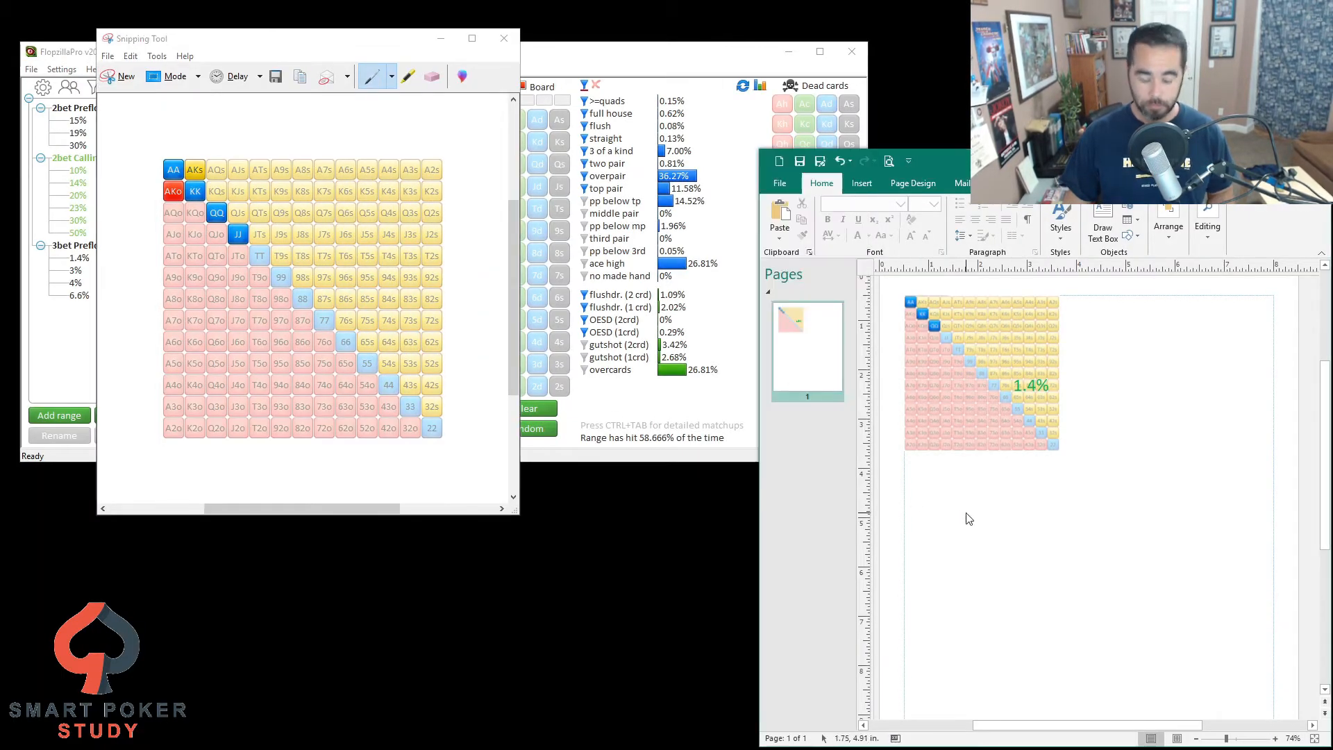
key("ctrl+v")
left_click_drag(1012, 515, 1125, 452)
left_click_drag(1066, 503, 1119, 440)
Step: Duplicate the 1.4% label onto the same spot of the second chart and change the copy's text to 3%
left_click(1027, 381)
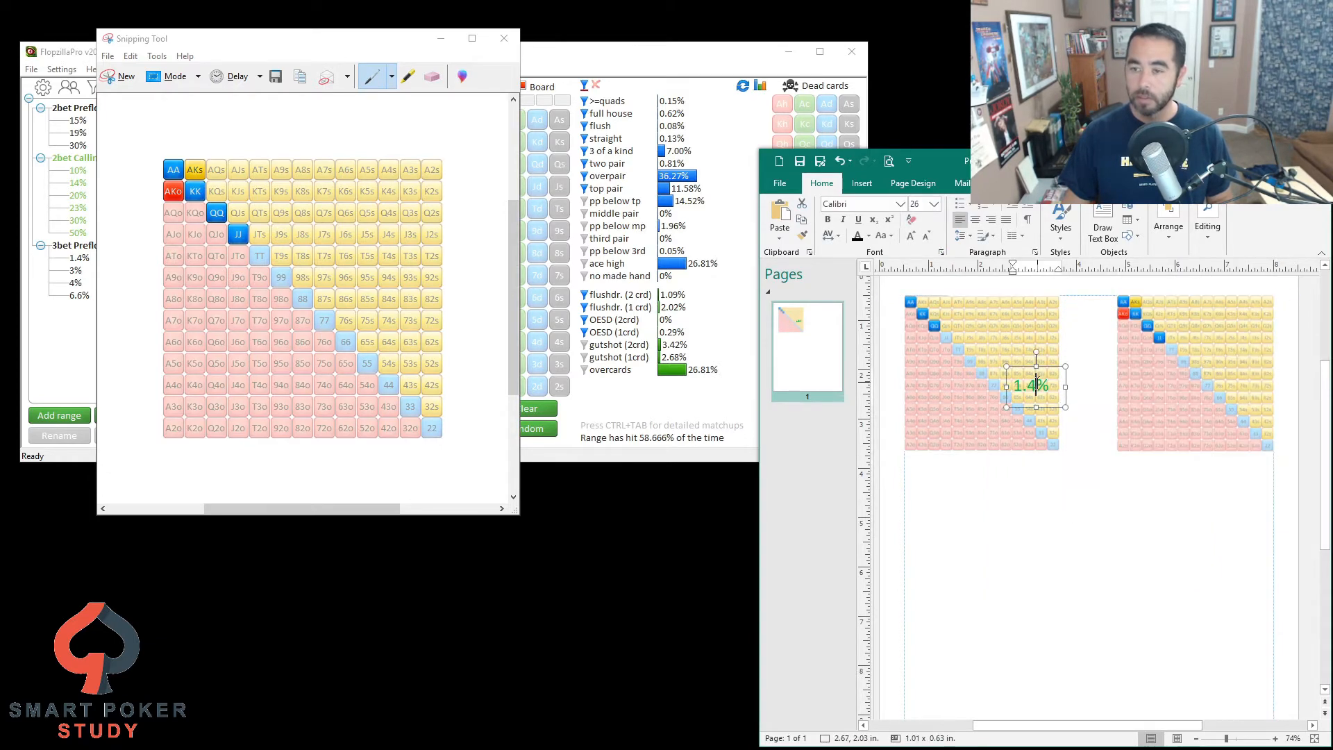
left_click(1047, 370)
left_click_drag(1046, 370, 1236, 387)
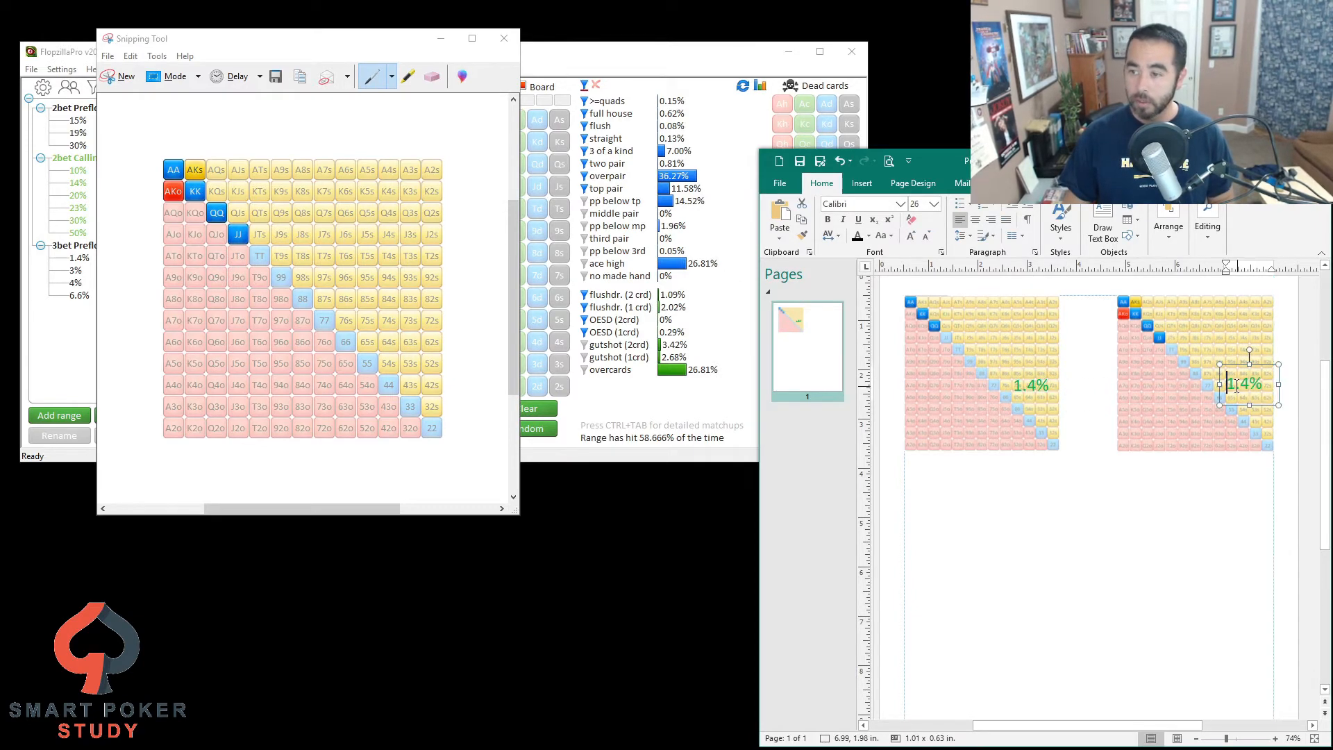
double_click(1235, 386)
type("3")
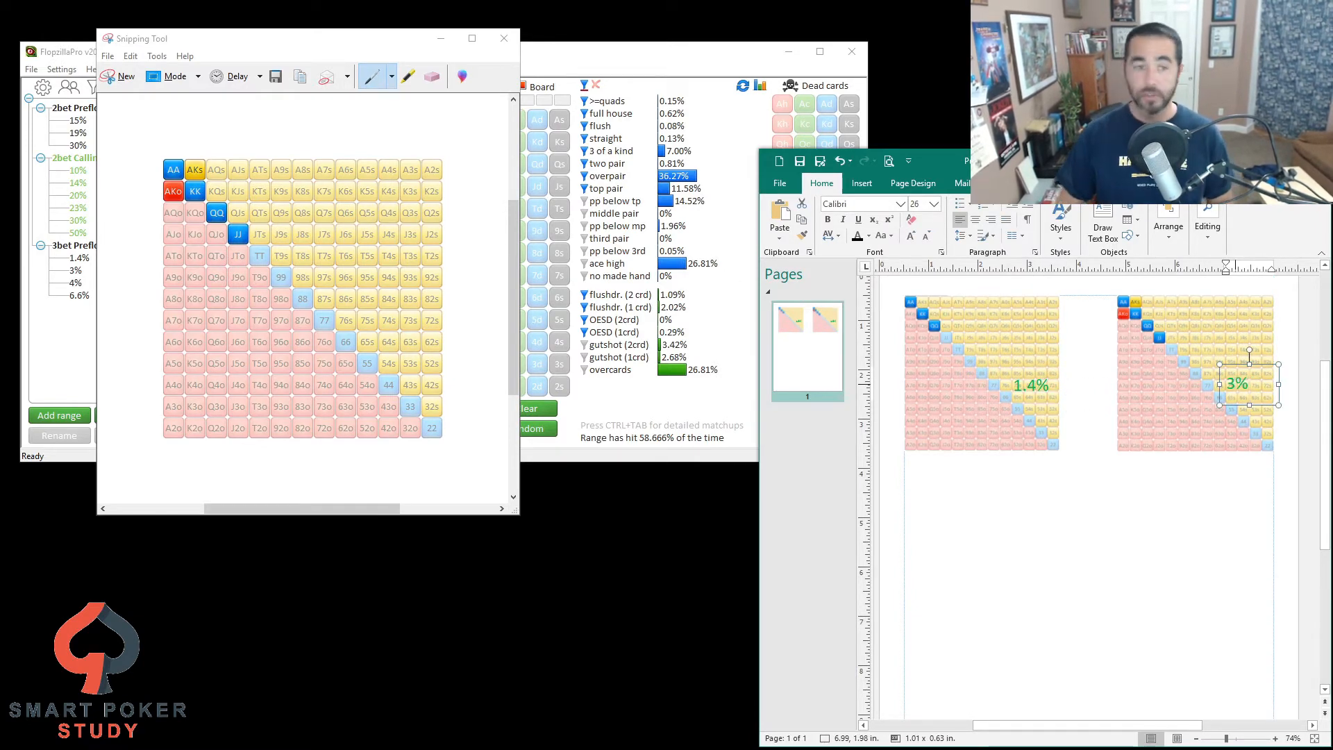
Step: Switch to FlopzillaPro, load the 4% 3bet Preflop range, and copy a Snipping Tool capture of its grid
left_click(789, 116)
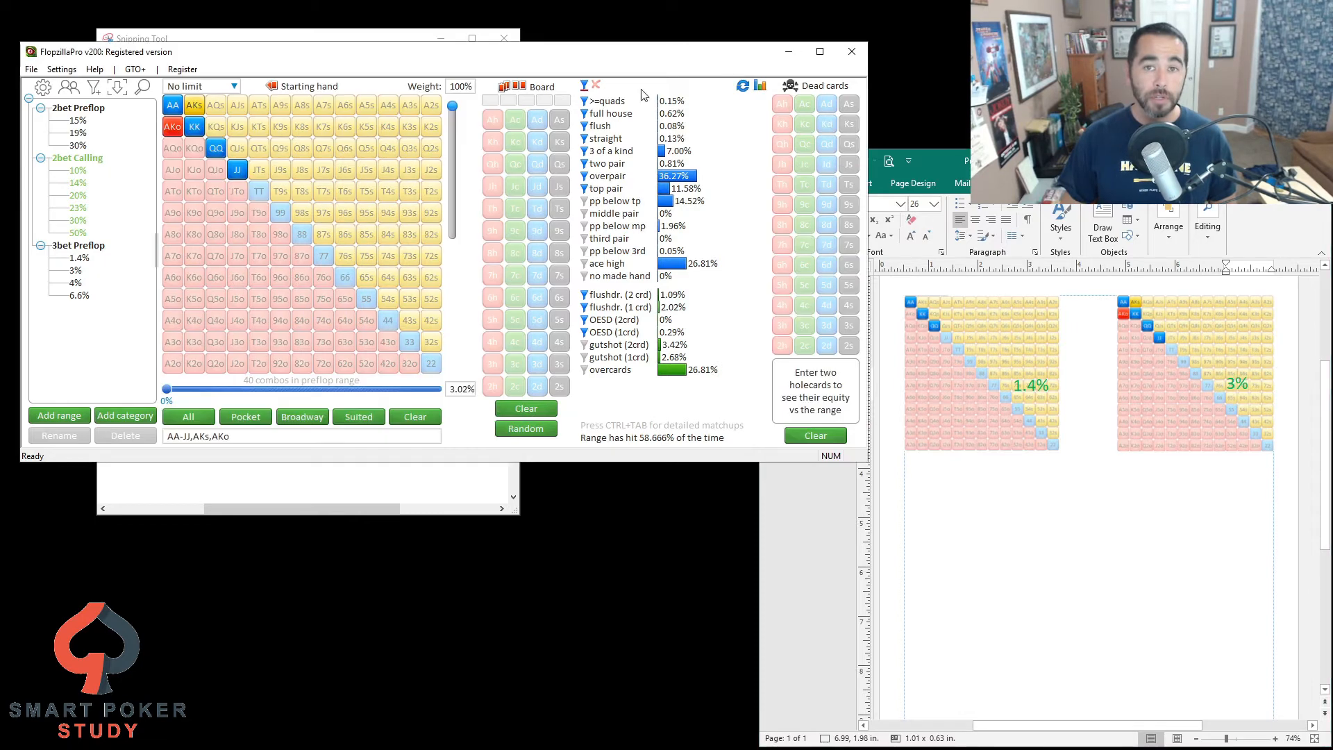
left_click(75, 285)
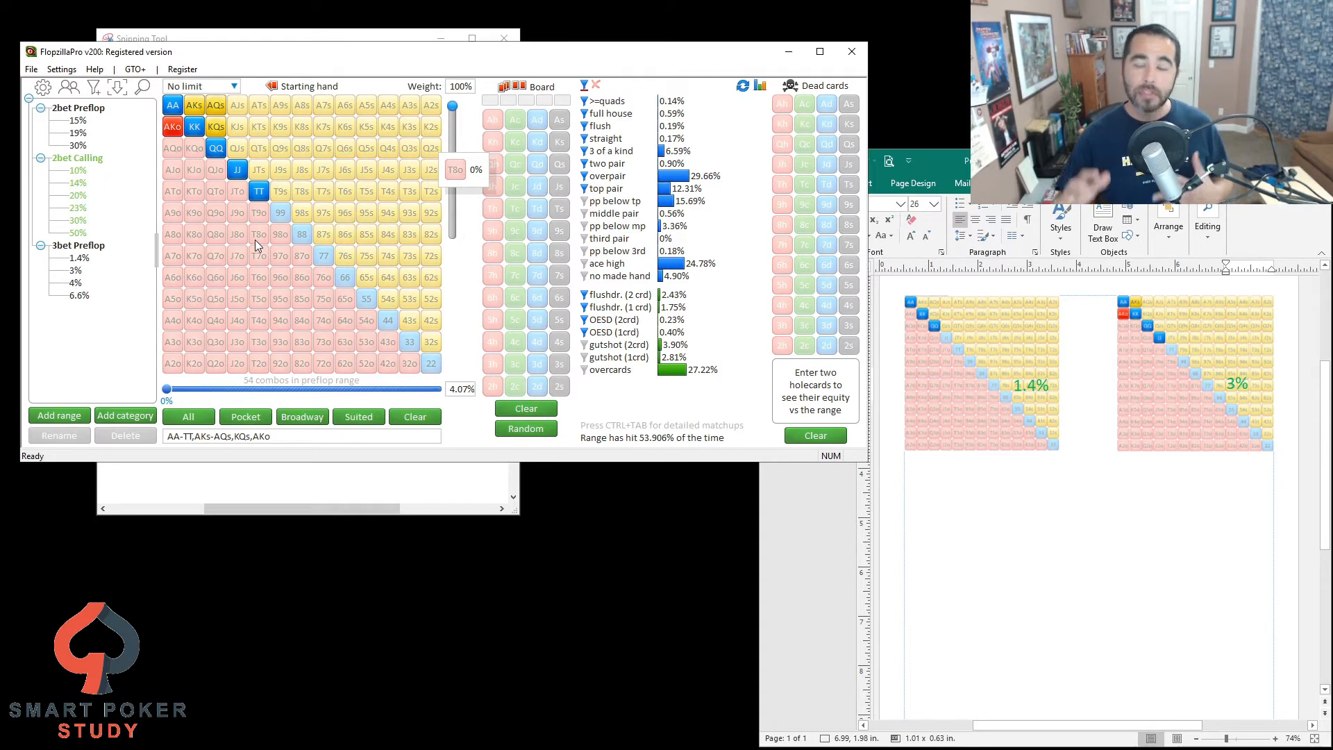
left_click(211, 486)
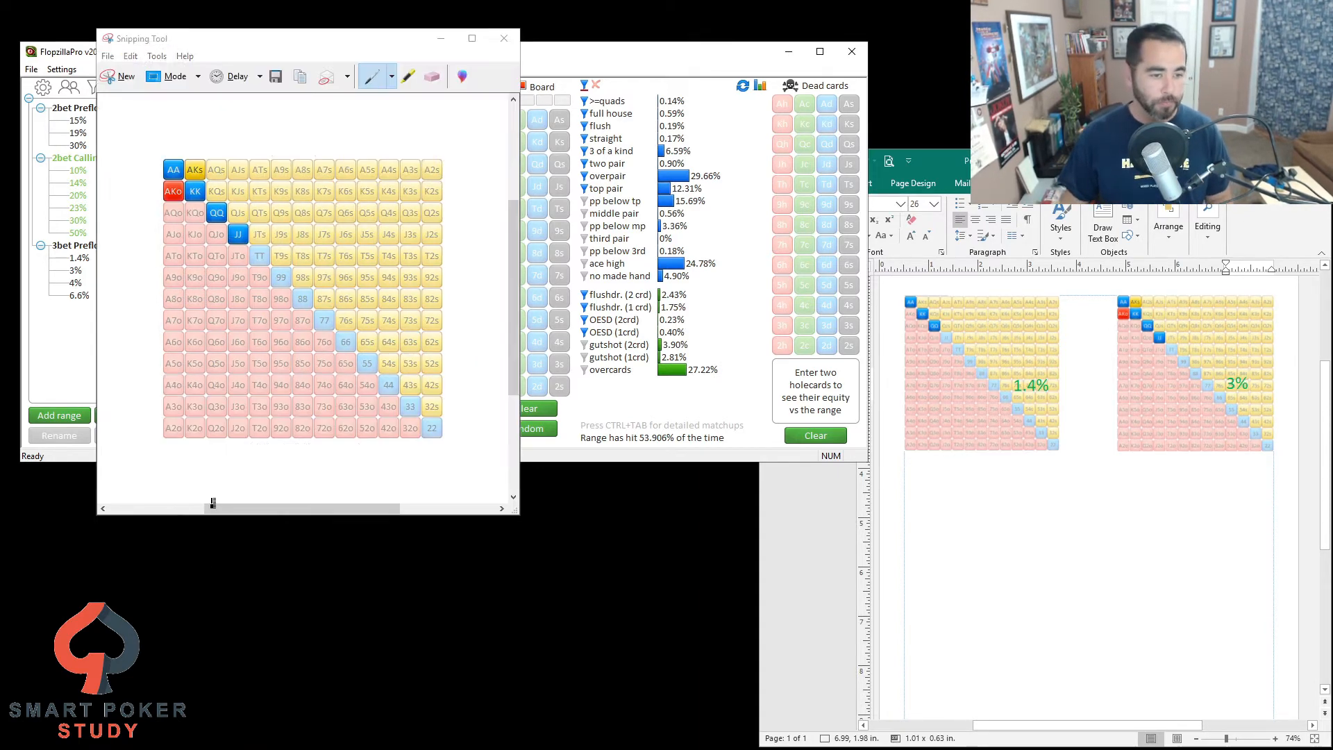
left_click(120, 76)
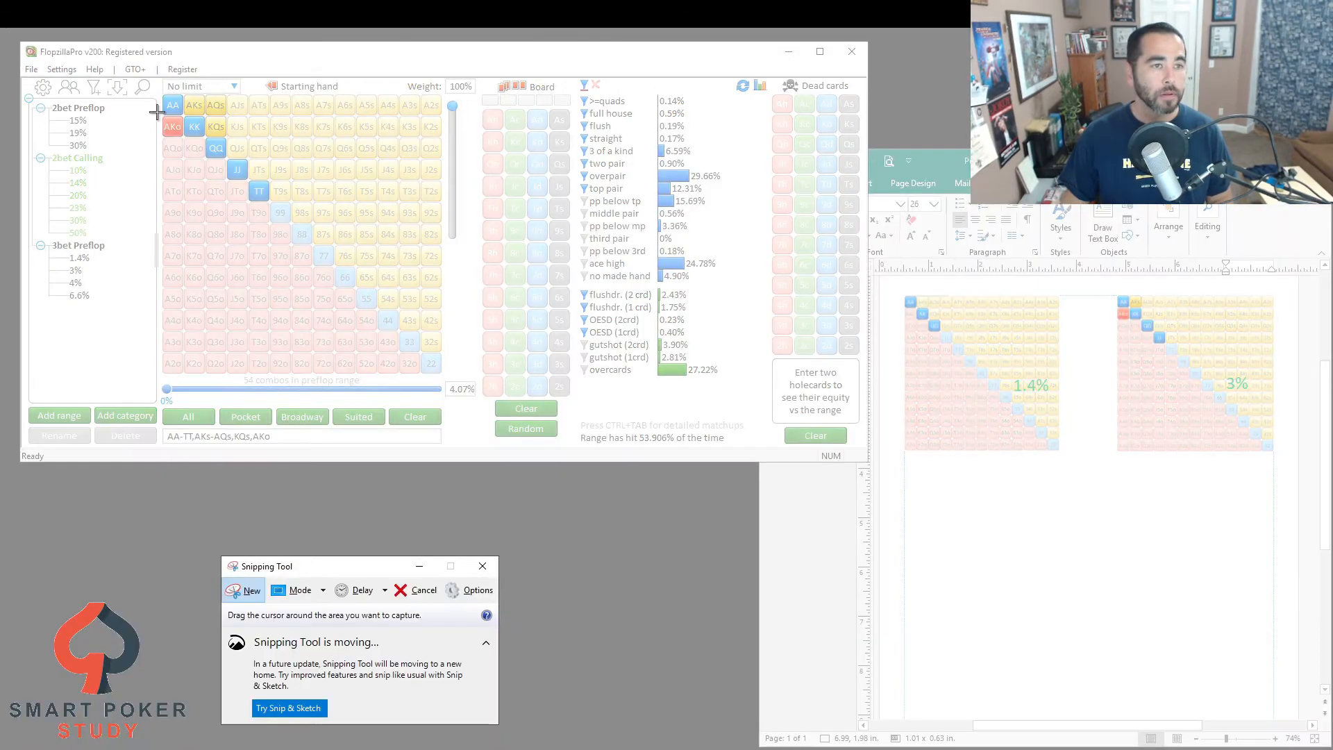
left_click_drag(165, 95, 443, 375)
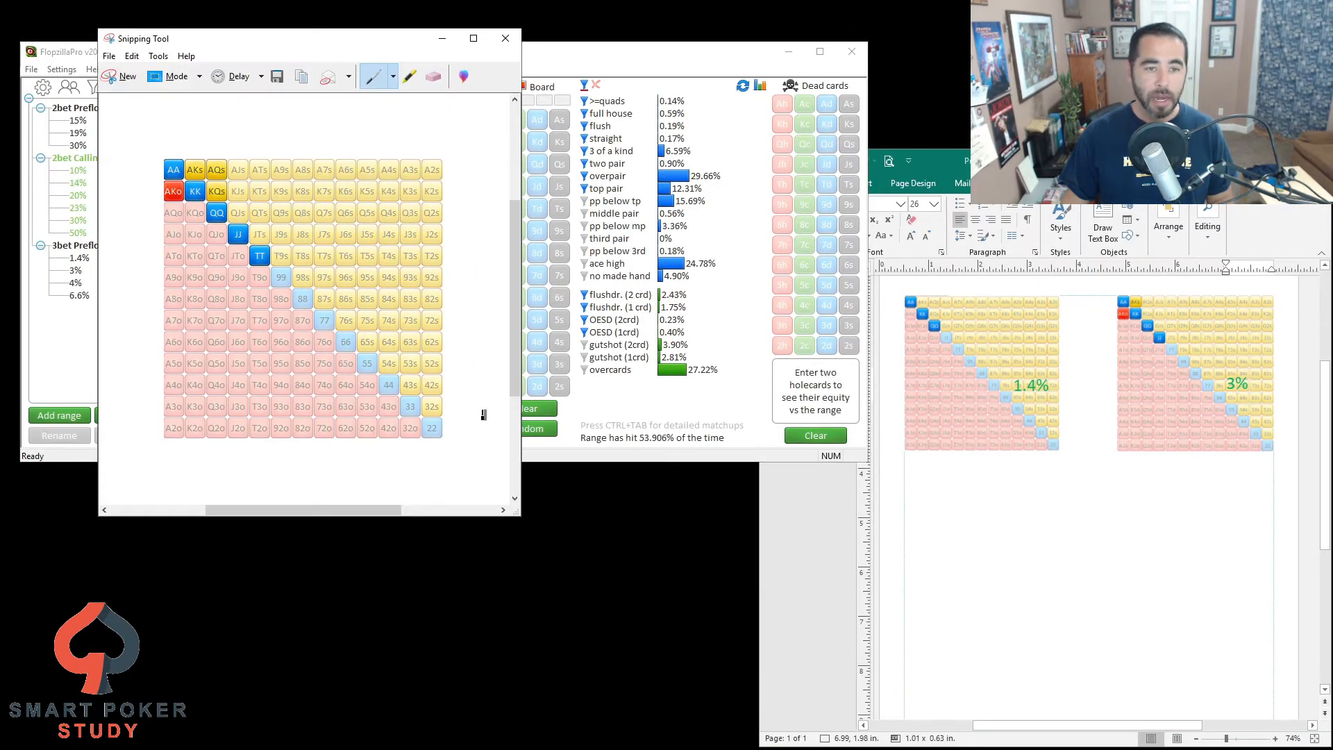
right_click(351, 307)
left_click(334, 329)
Step: Paste the 4% chart into the Publisher page directly below the 1.4% chart and shrink it to about 3.12 × 3.13 in
left_click(956, 587)
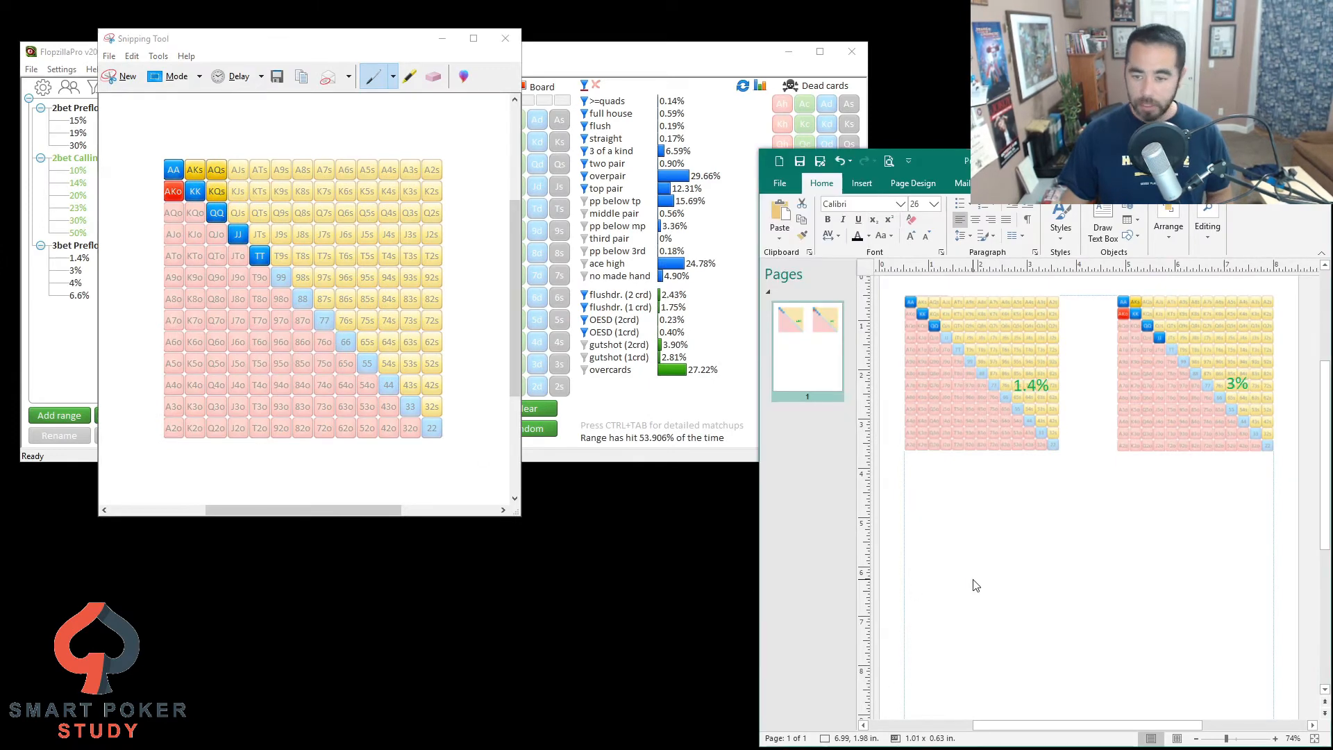
key("ctrl+v")
left_click_drag(1066, 500, 977, 568)
left_click_drag(1103, 660, 1058, 615)
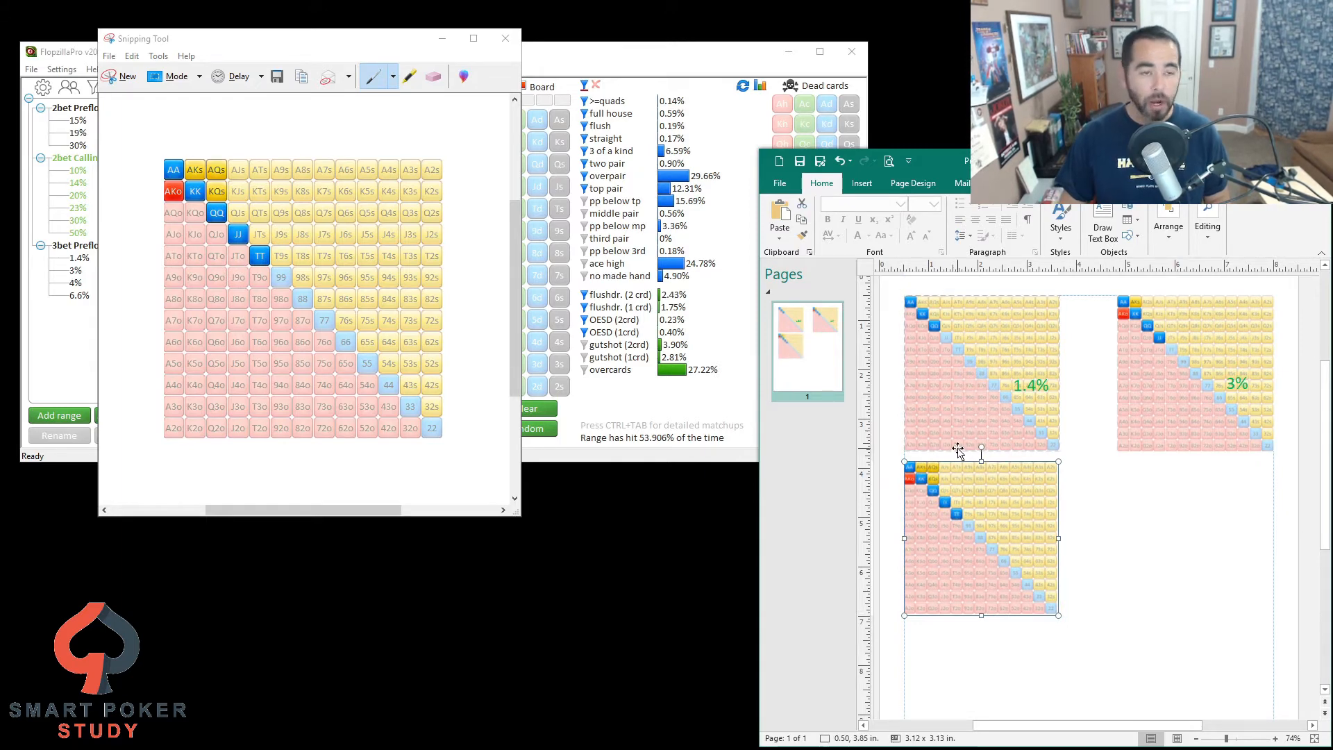
Step: Switch to FlopzillaPro, load the 6.6% 3bet Preflop range, and copy a Snipping Tool capture of its grid
left_click(585, 62)
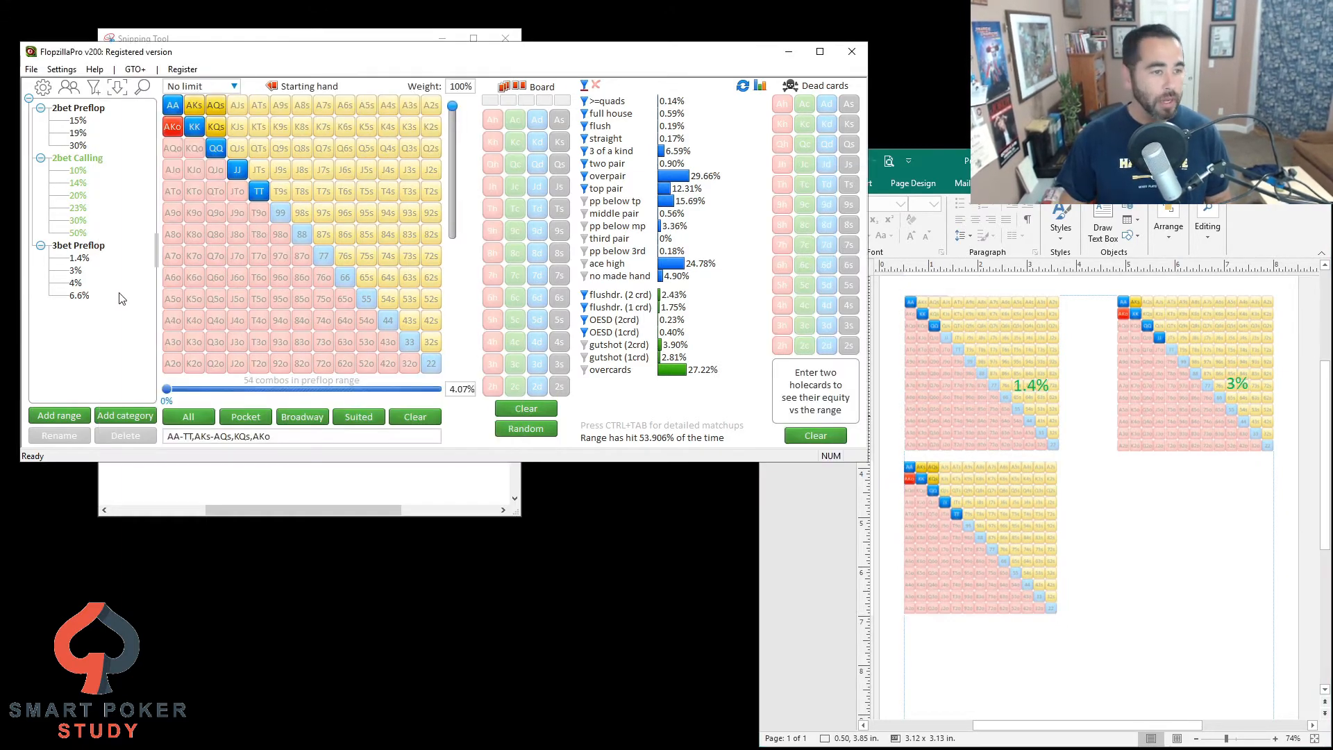
left_click(78, 296)
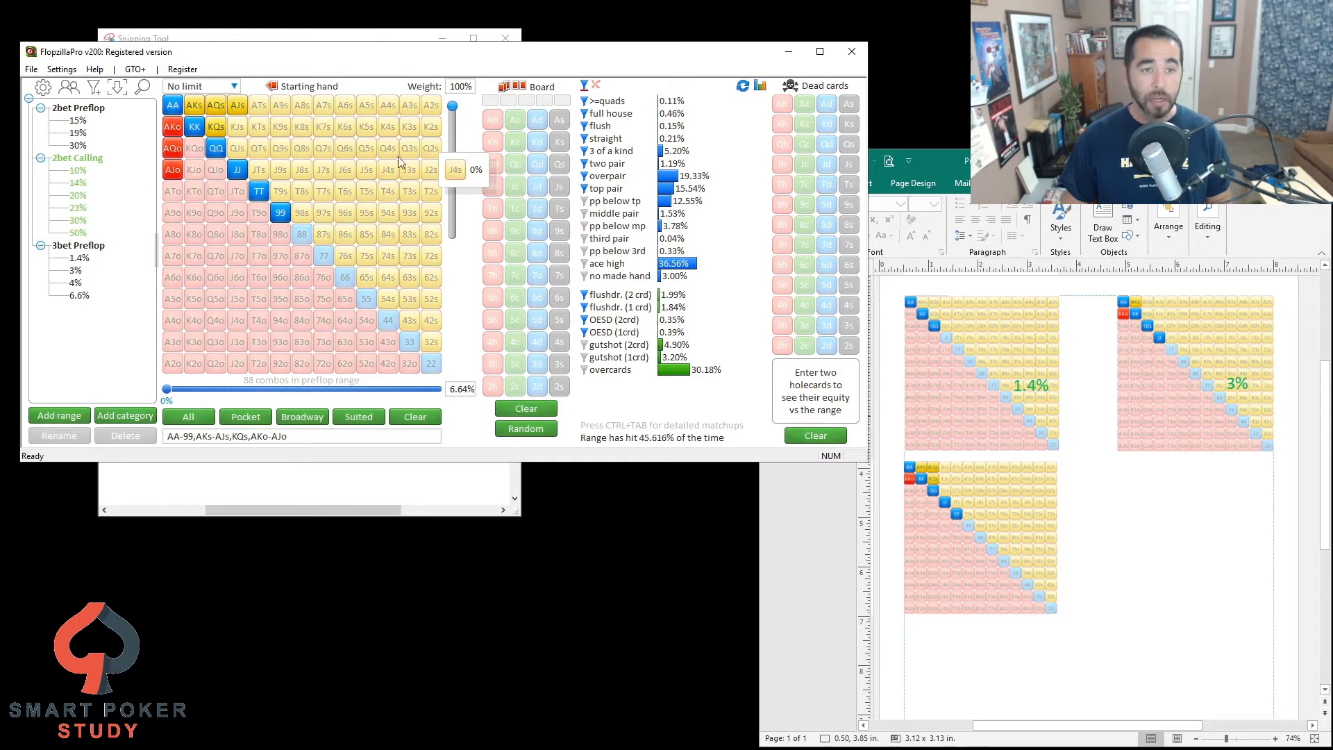
left_click(259, 519)
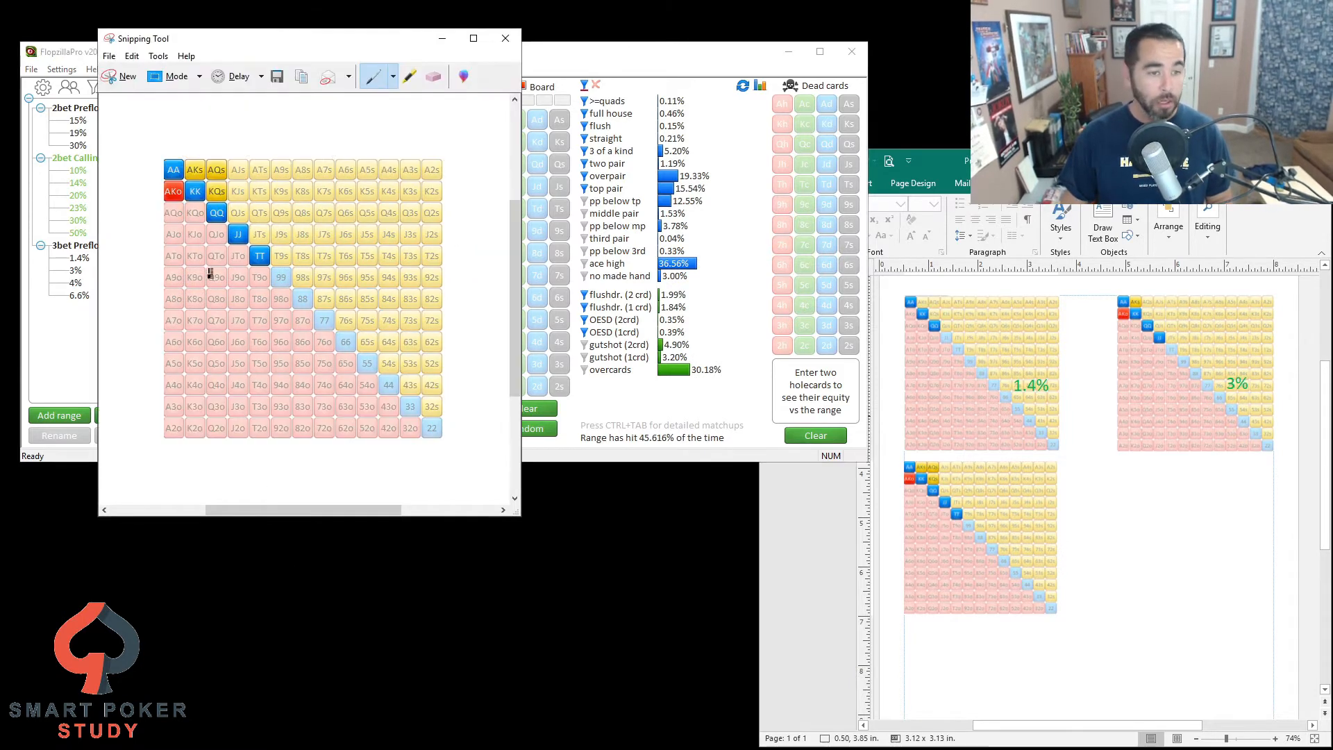
left_click(131, 78)
left_click_drag(161, 95, 447, 380)
right_click(387, 322)
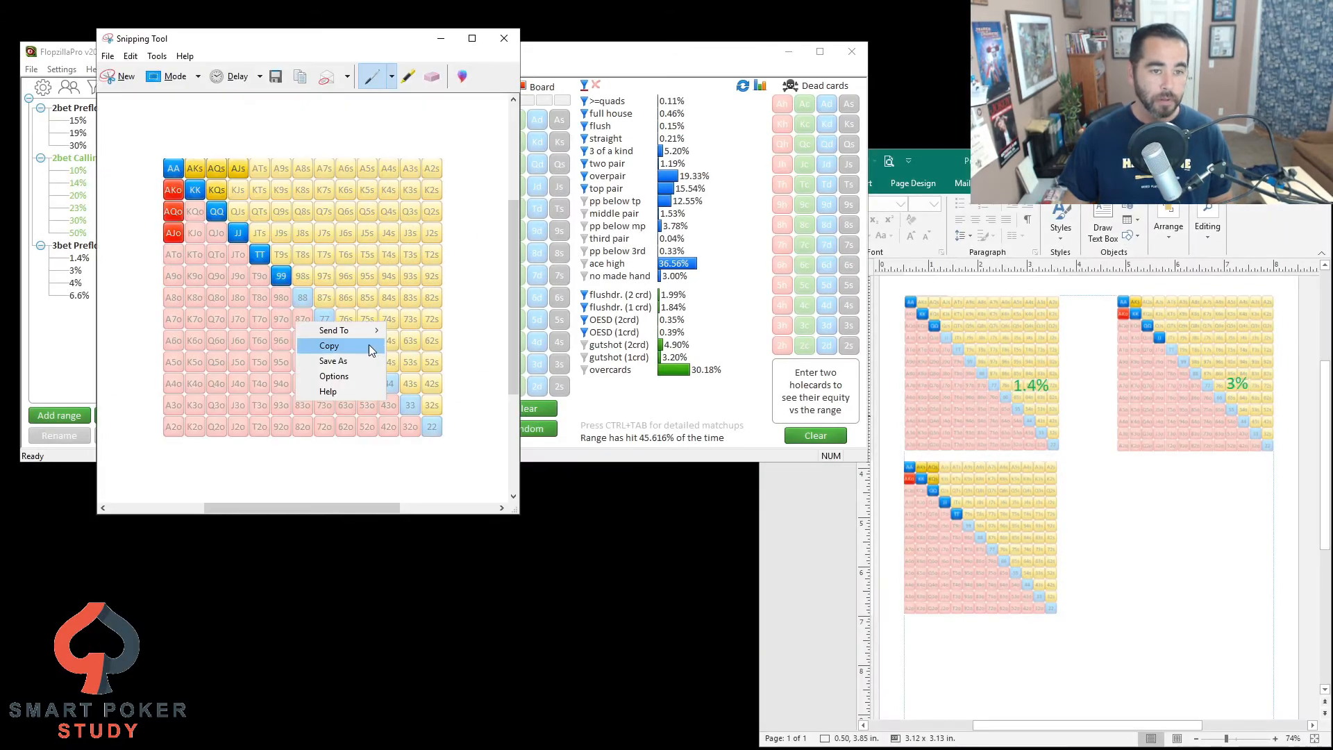
left_click(371, 345)
Step: Paste the 6.6% chart into the Publisher page, shrink it to about 3.29 × 3.28 in, and place it below the 3% chart
left_click(1139, 567)
key("ctrl+v")
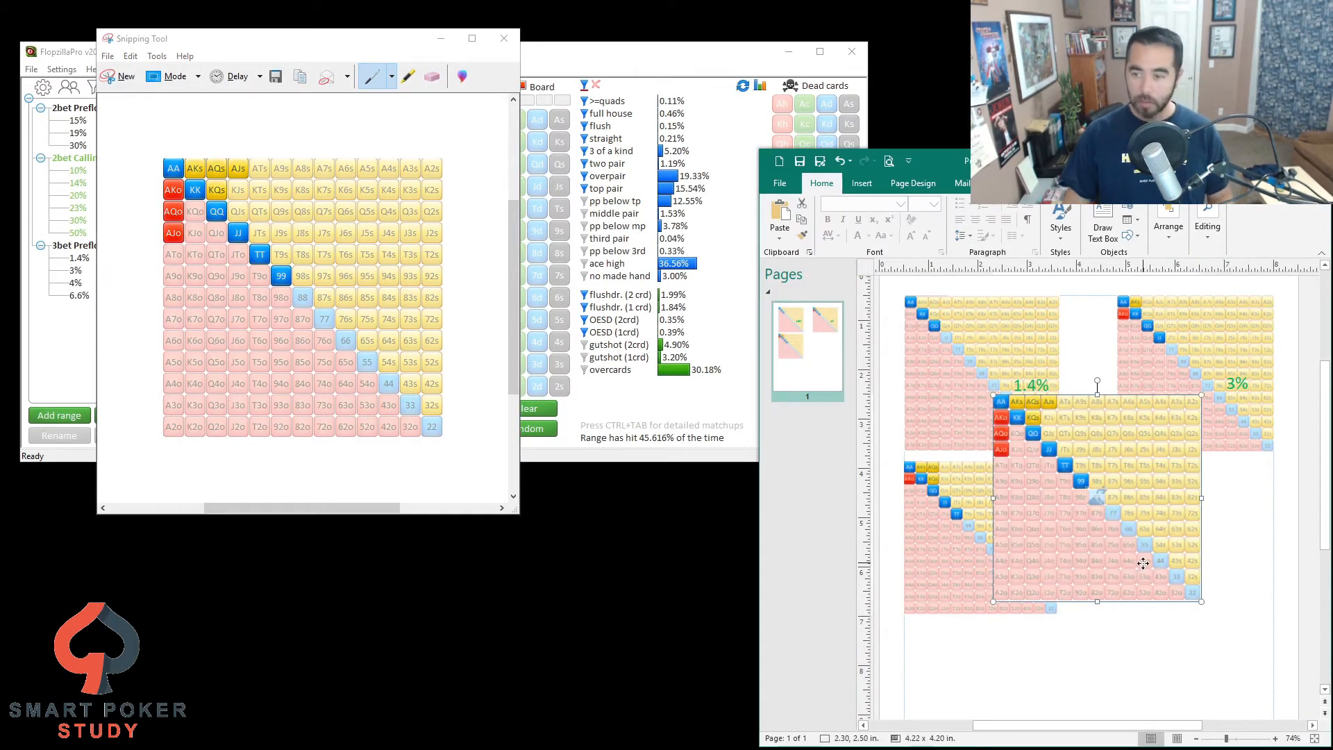
left_click_drag(1096, 496, 1220, 638)
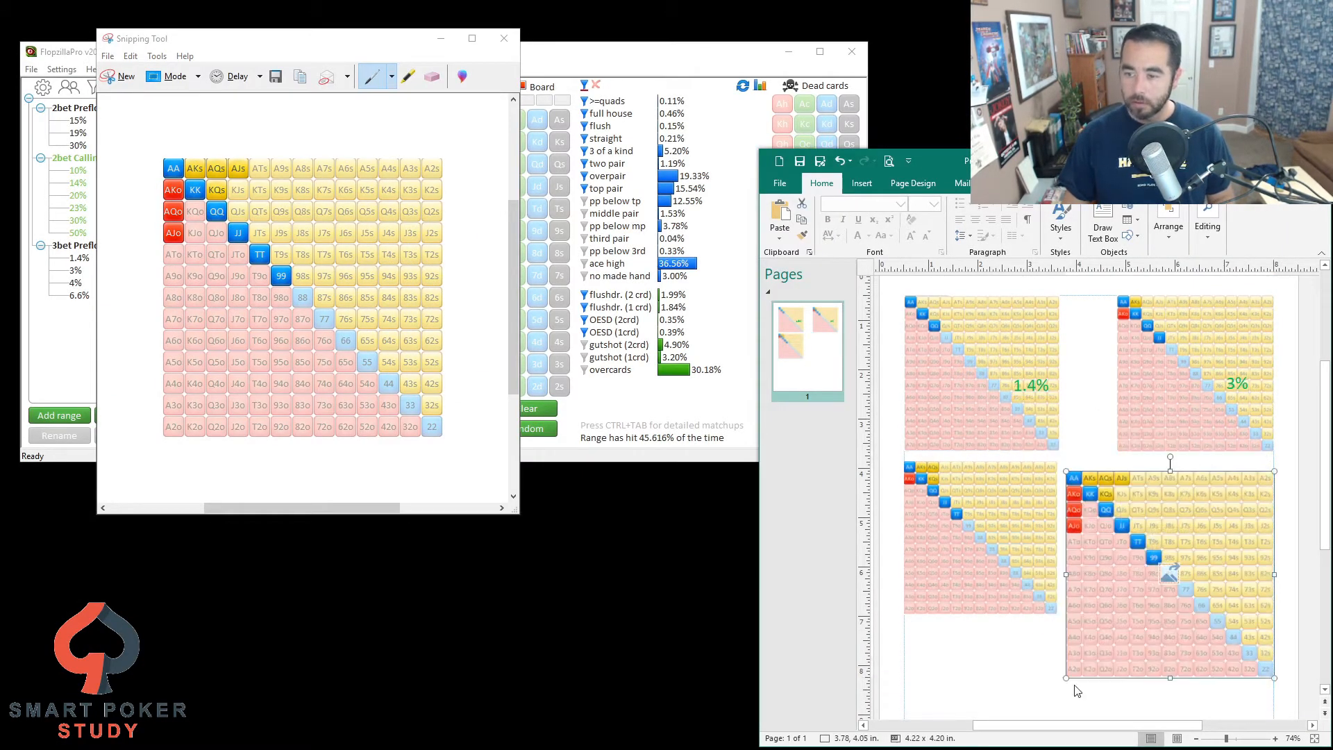
left_click_drag(1105, 618, 1105, 617)
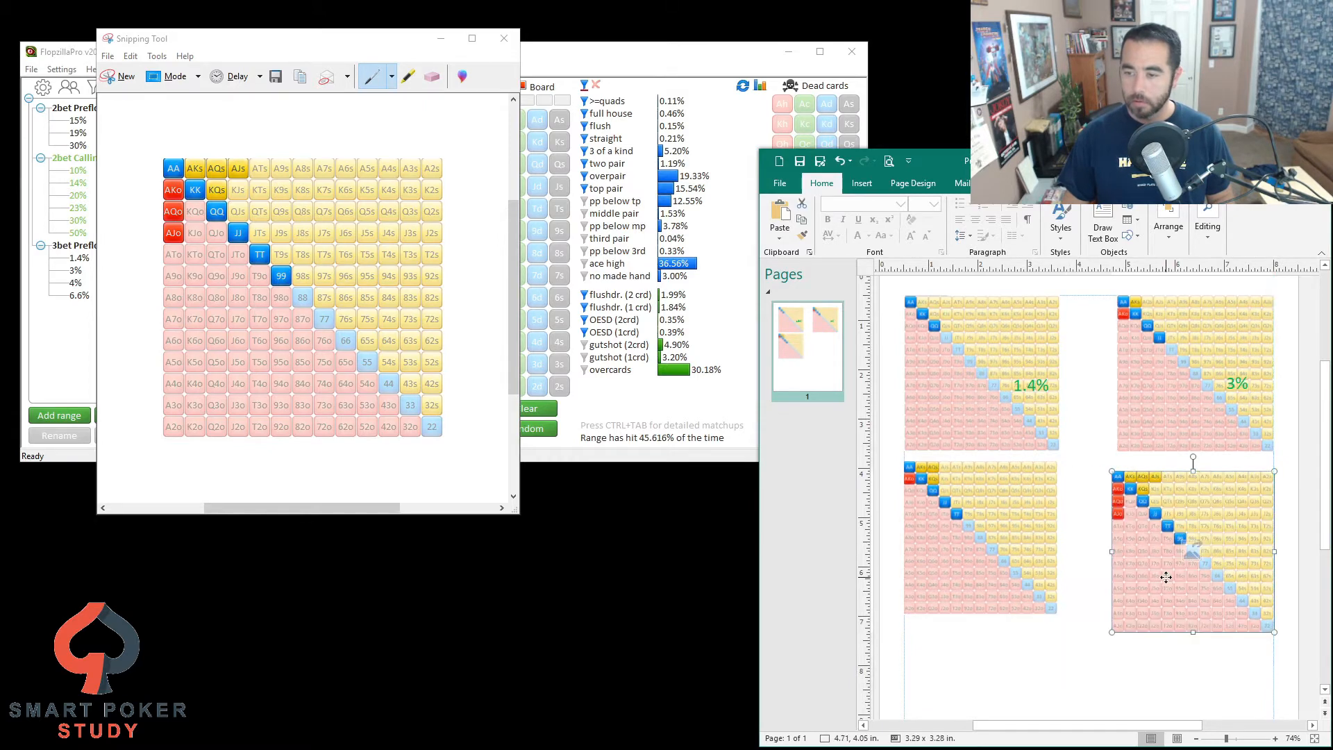
left_click_drag(1163, 577, 1169, 558)
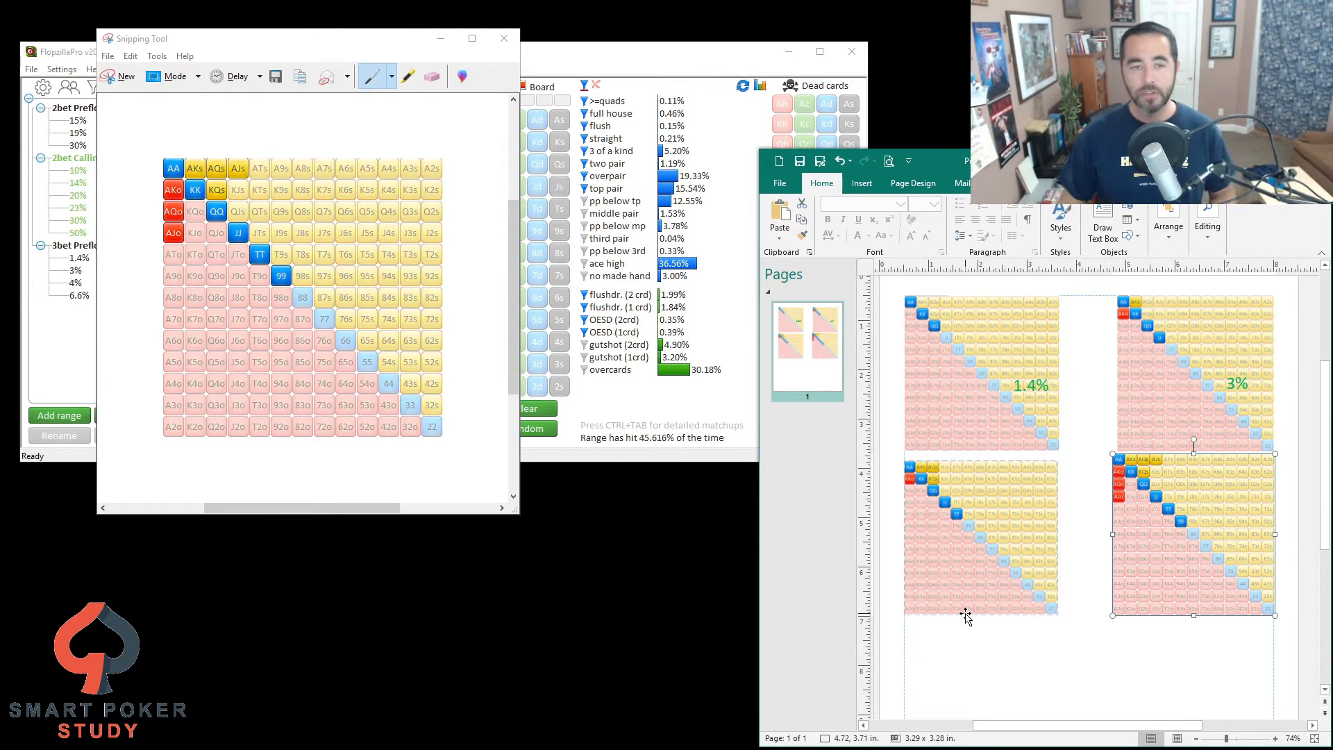
Step: Minimize the Snipping Tool, FlopzillaPro and Publisher windows
left_click(440, 38)
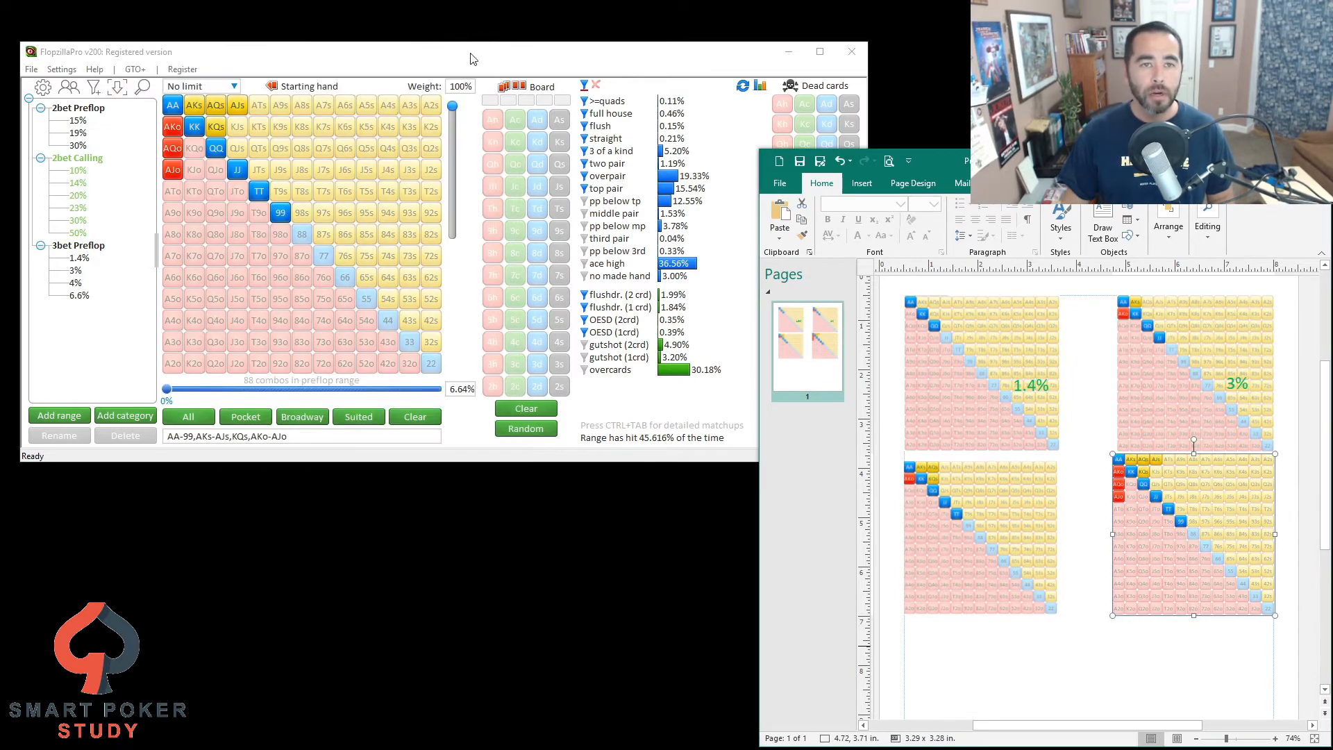
left_click(789, 51)
left_click(1254, 160)
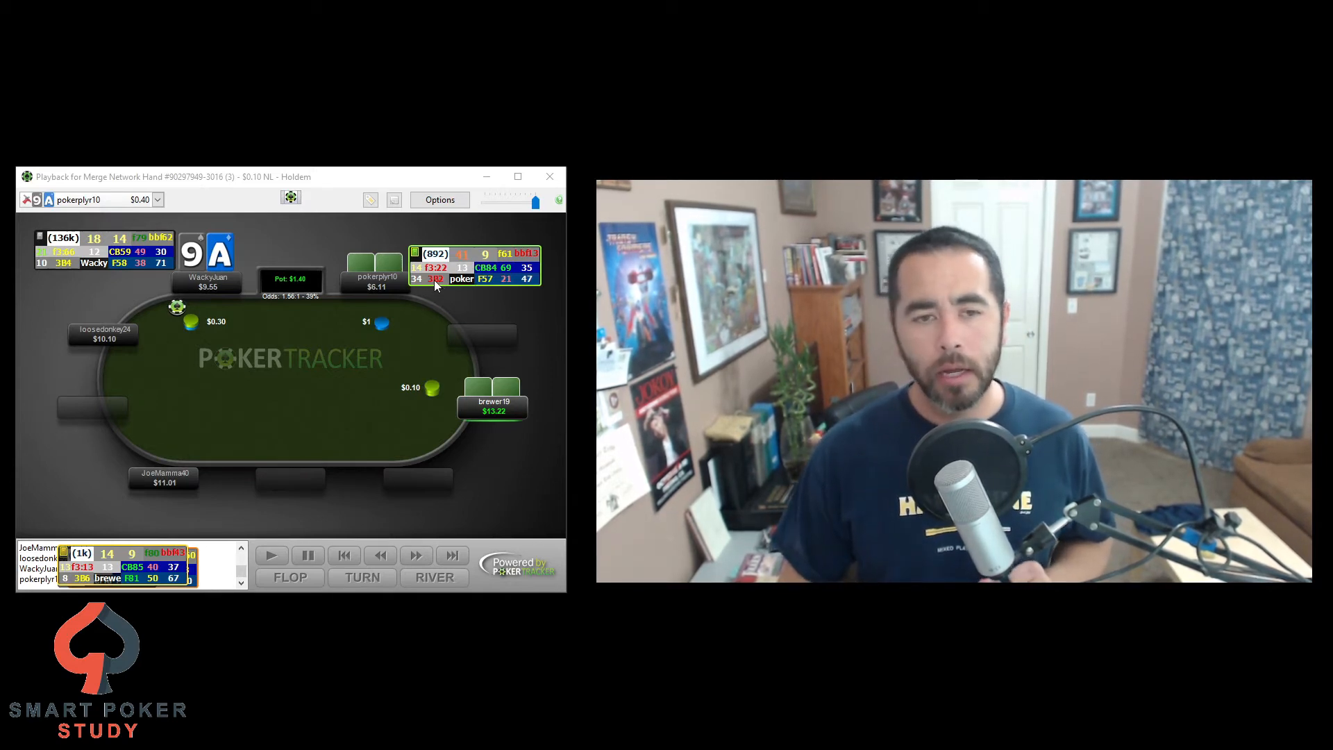
Step: In the PokerTracker replay of the 5-6 suited hand, view the 3bettor's detailed 3bet statistics from the HUD, and close them
mouse_move(435, 280)
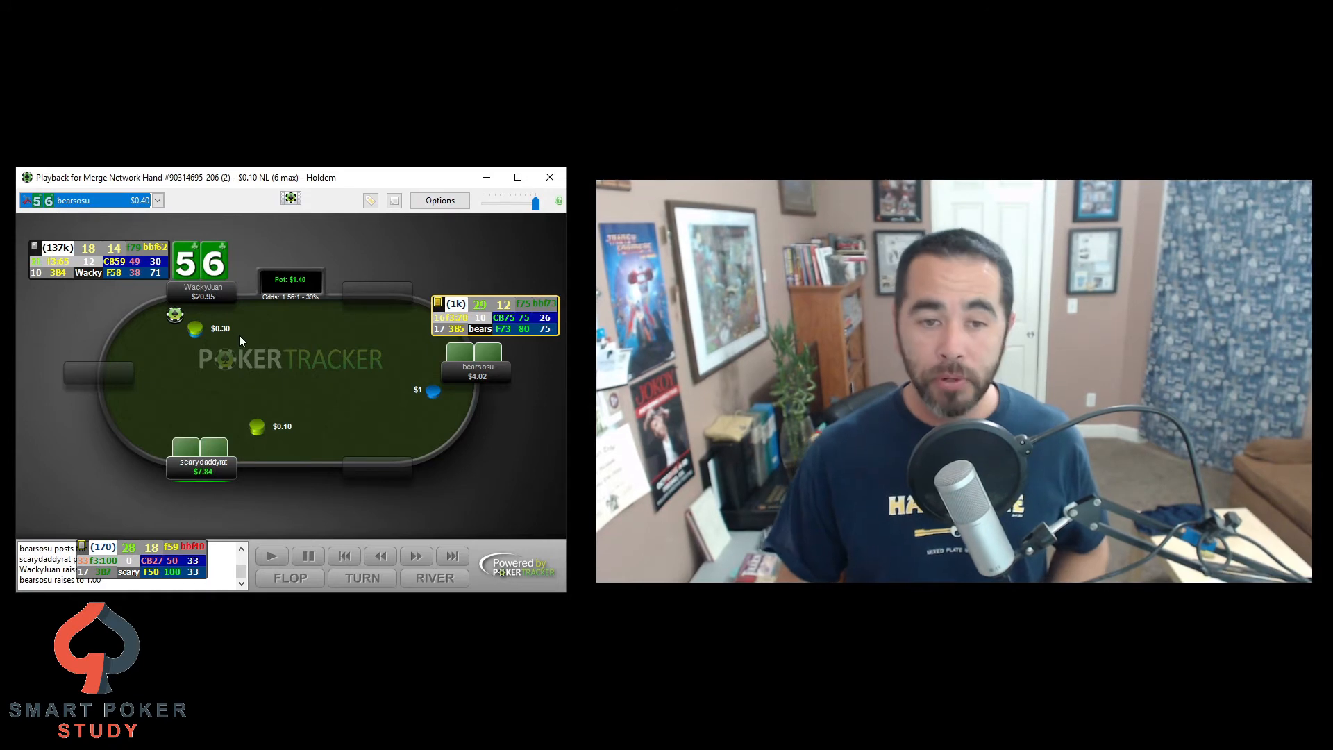
left_click(455, 330)
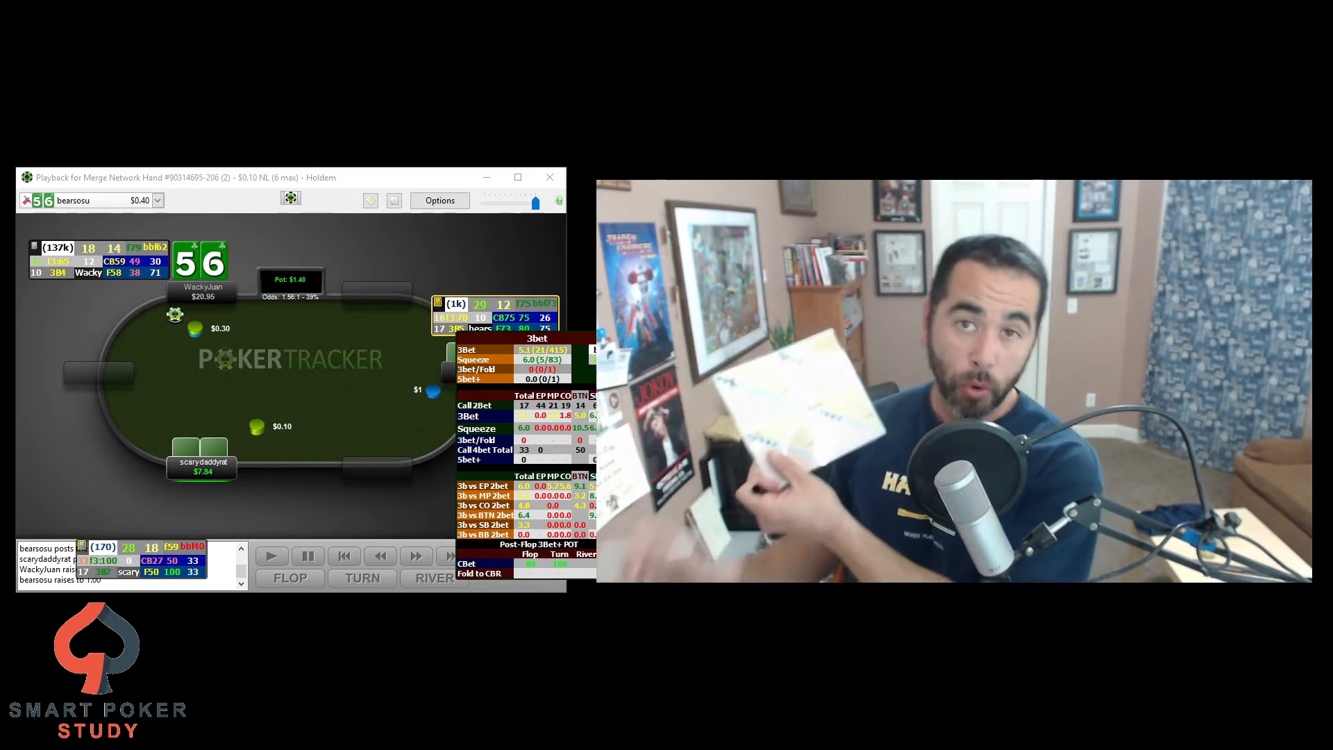
key("Escape")
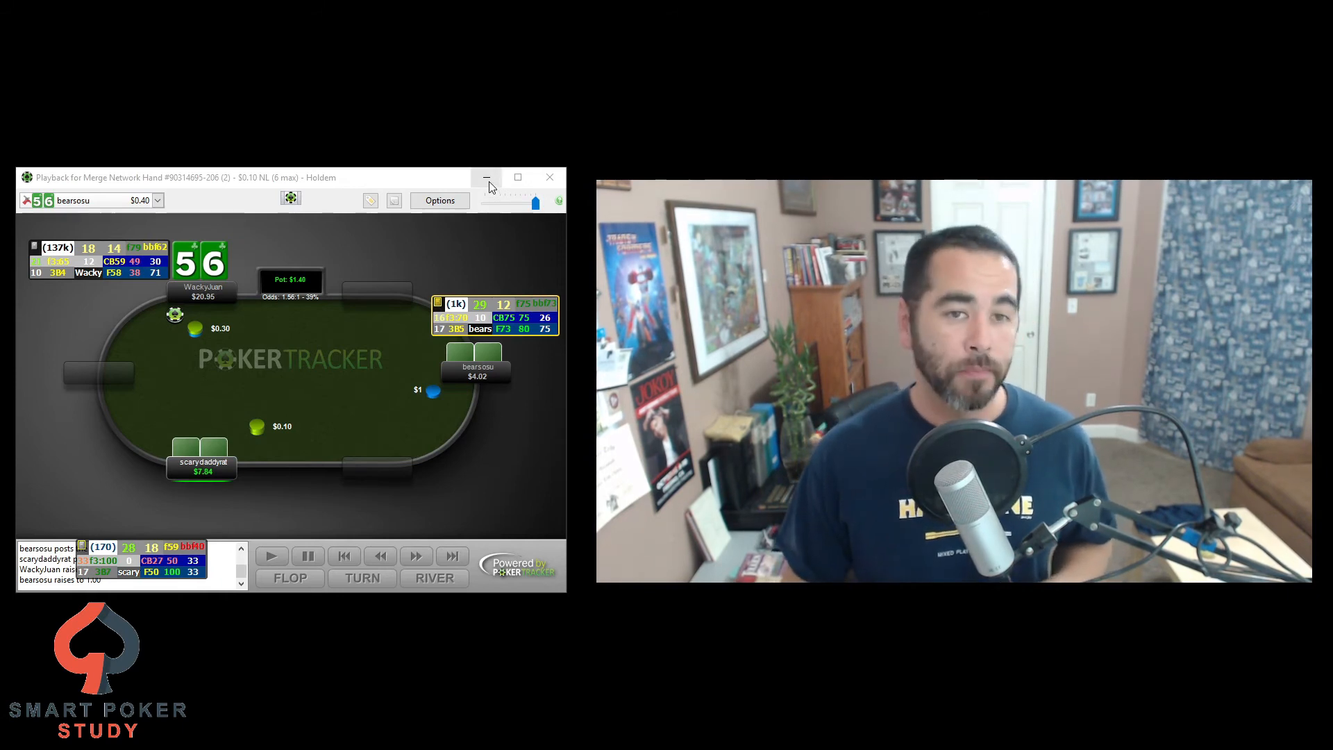
Step: Minimize the 5-6 hand replay and inspect the 3bettor's Fold to PF 3Bet After Raise stat in the pocket sevens hand
left_click(489, 181)
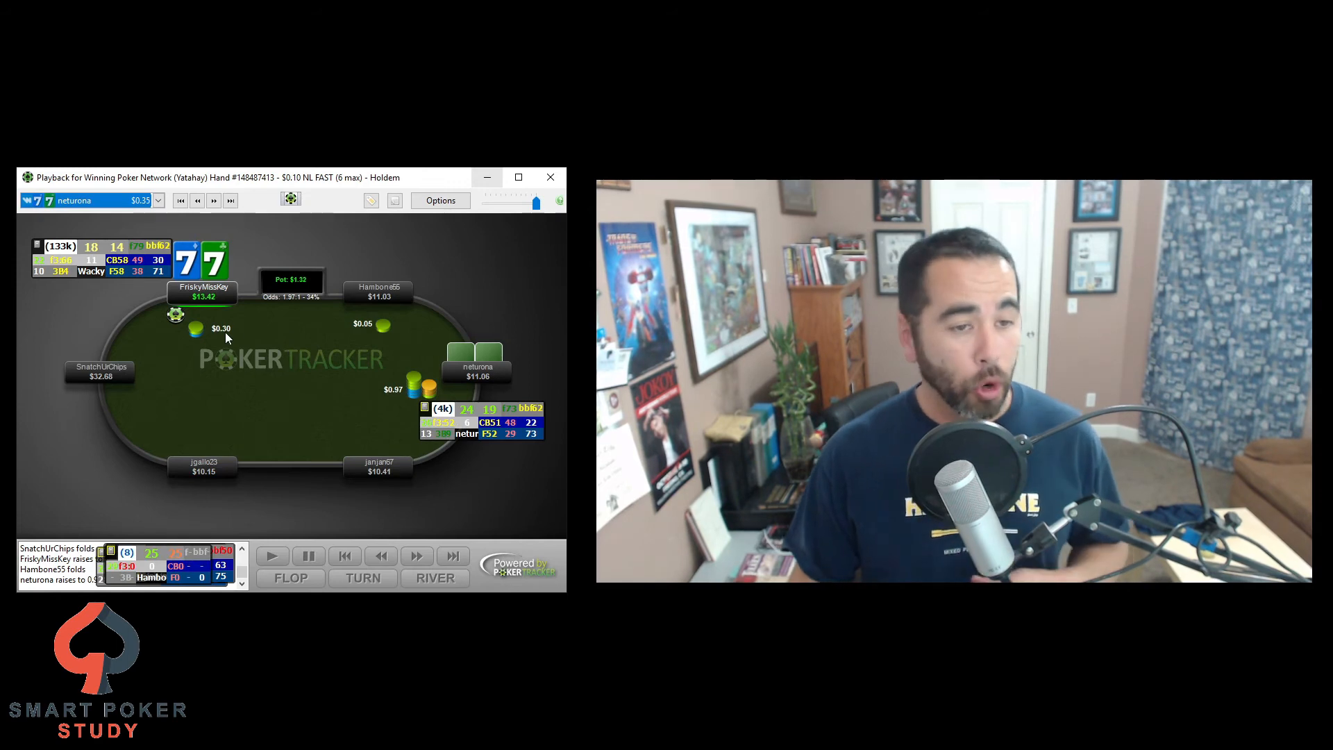
mouse_move(454, 426)
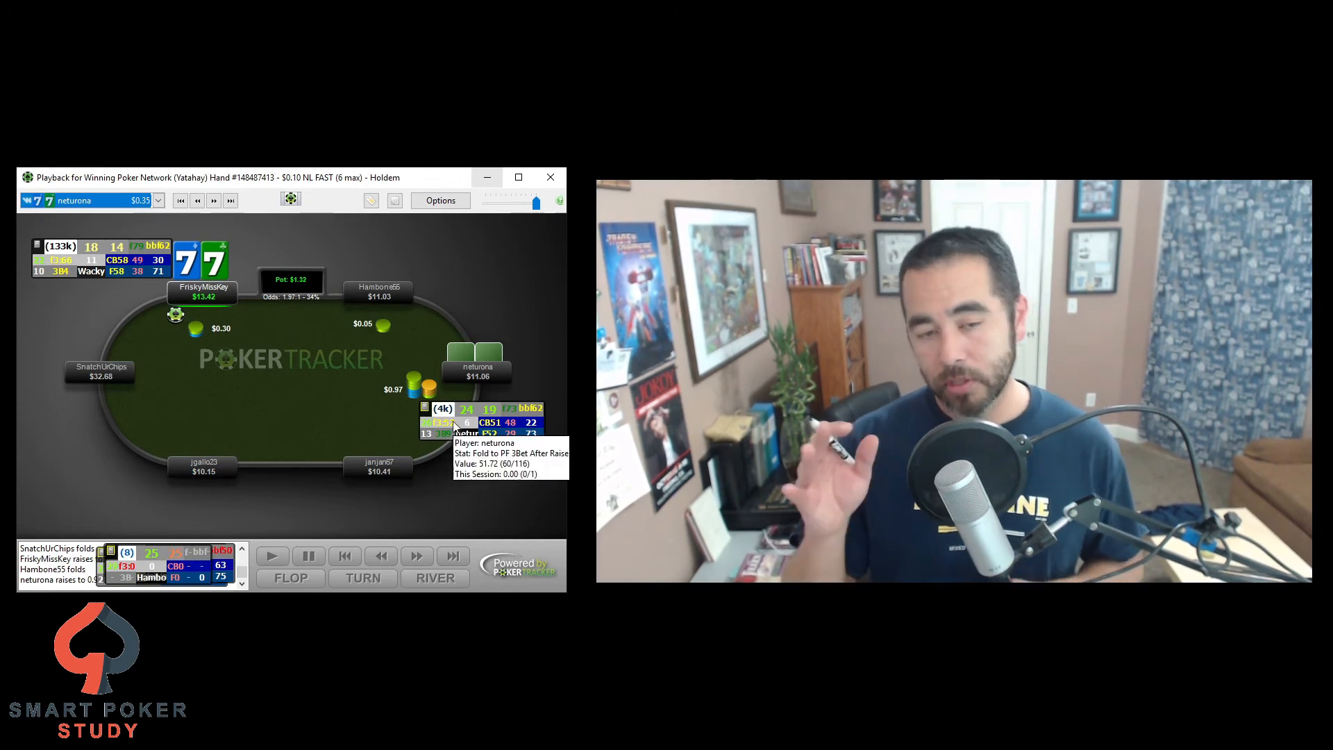